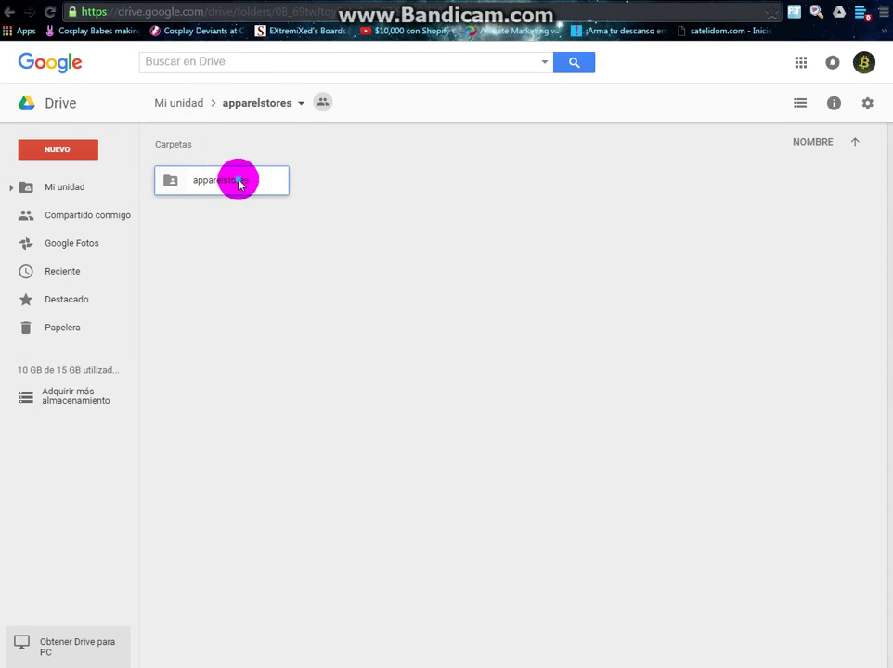
Step: Use Descargar on the apparelstores folder to download its 6 files as a zip archive
right_click(239, 182)
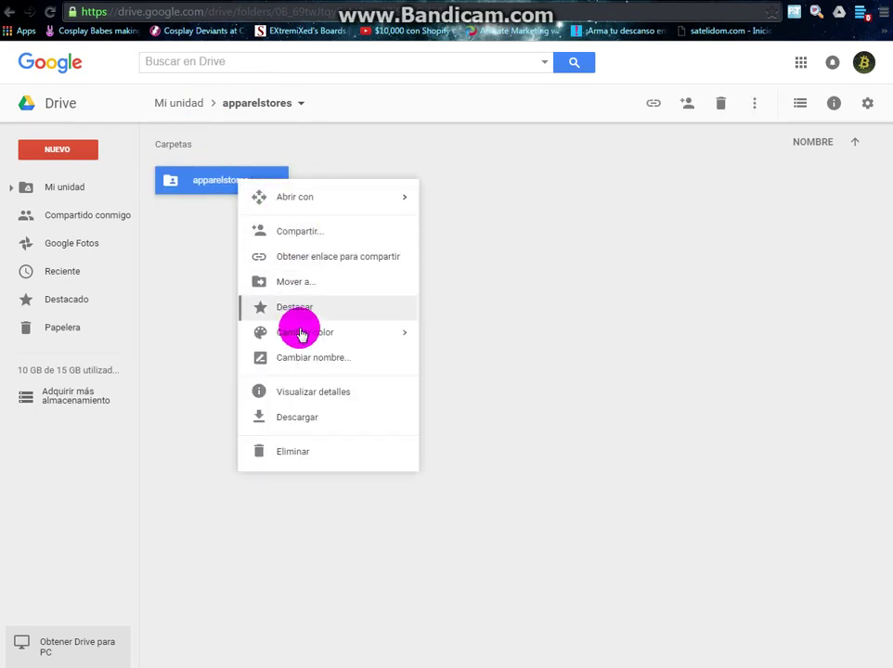
left_click(266, 419)
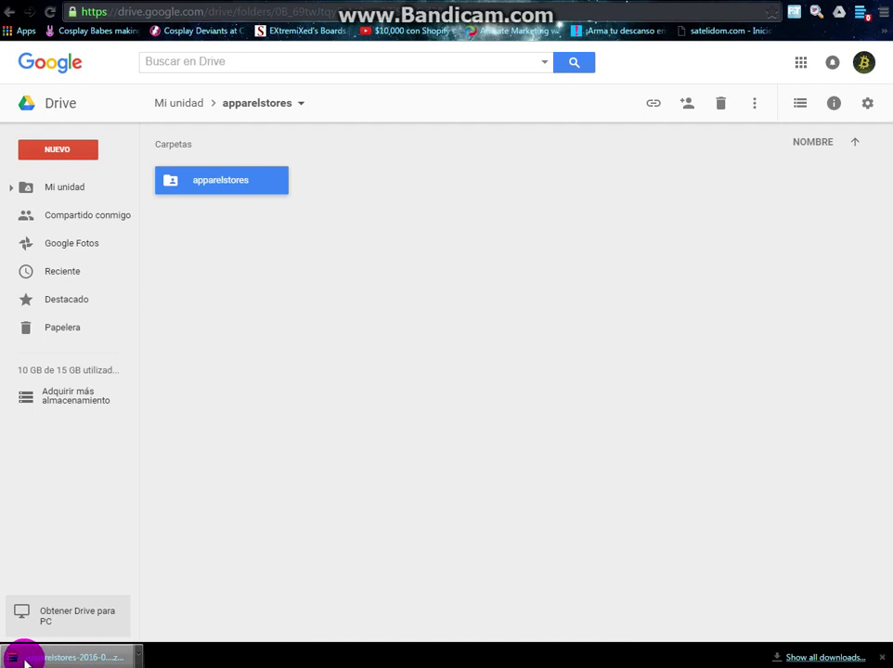
Step: Open the downloaded zip in WinRAR, drag apparelstores onto the desktop, then close WinRAR
left_click(79, 658)
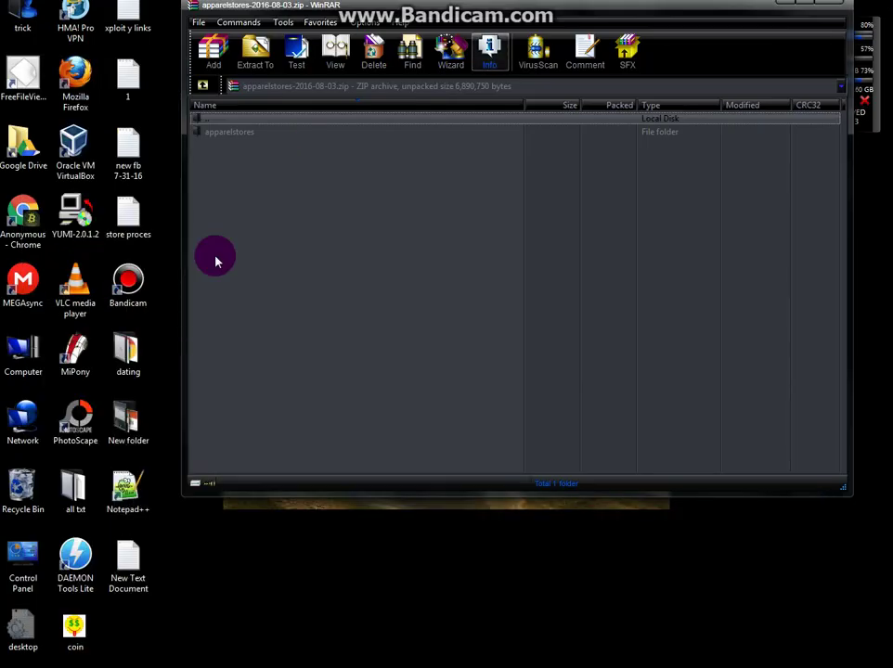
left_click_drag(219, 132, 246, 542)
left_click(508, 415)
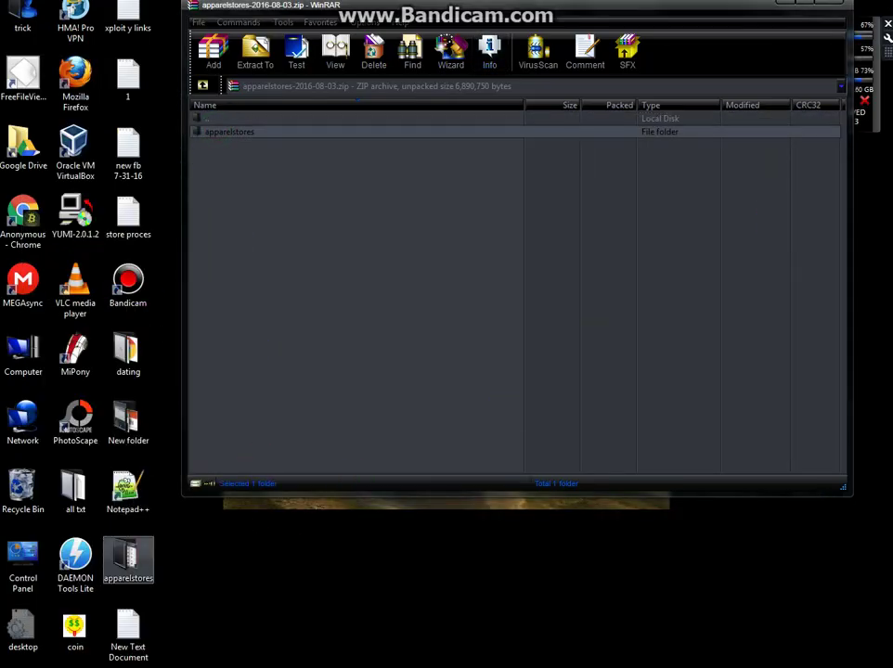
left_click(821, 5)
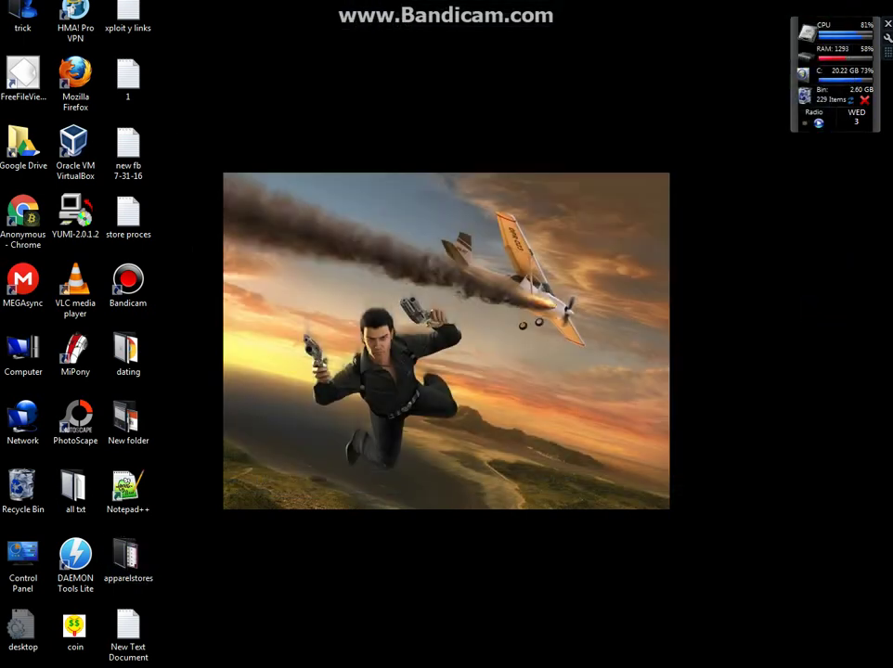
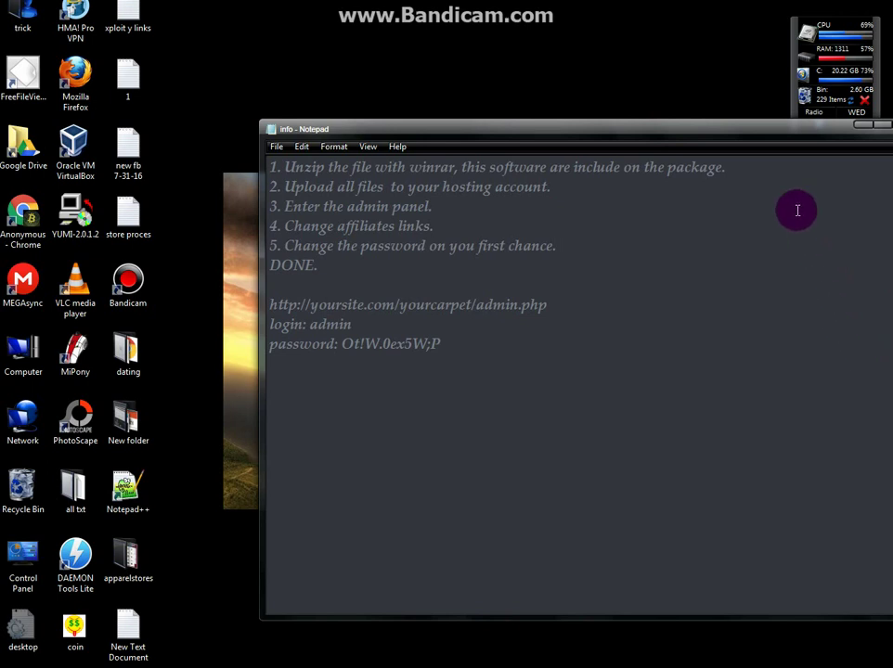
Step: Highlight the unzip and upload steps in the notes, then open cPanel's Cuentas de FTP page
left_click_drag(765, 169, 263, 151)
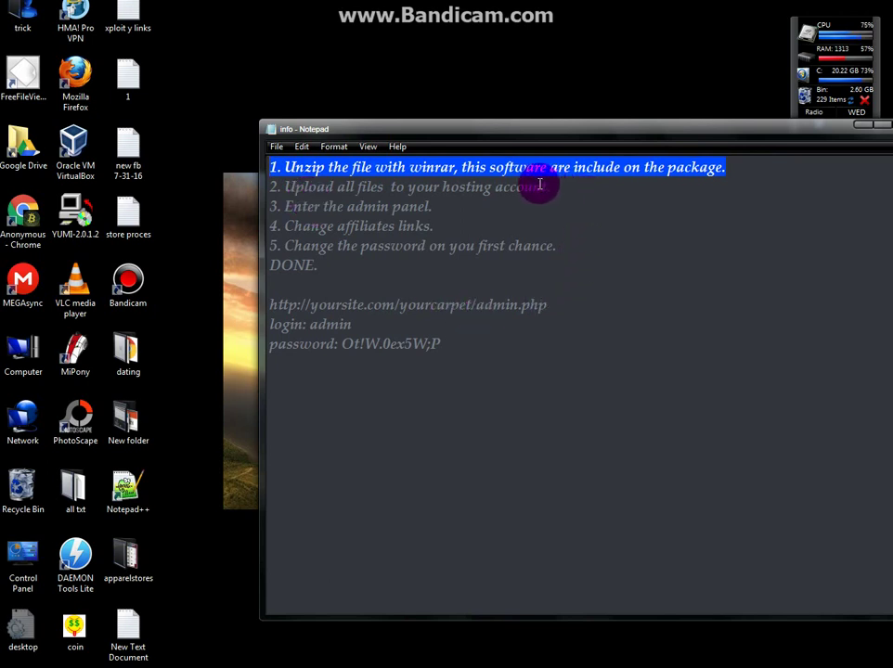
left_click_drag(552, 187, 264, 187)
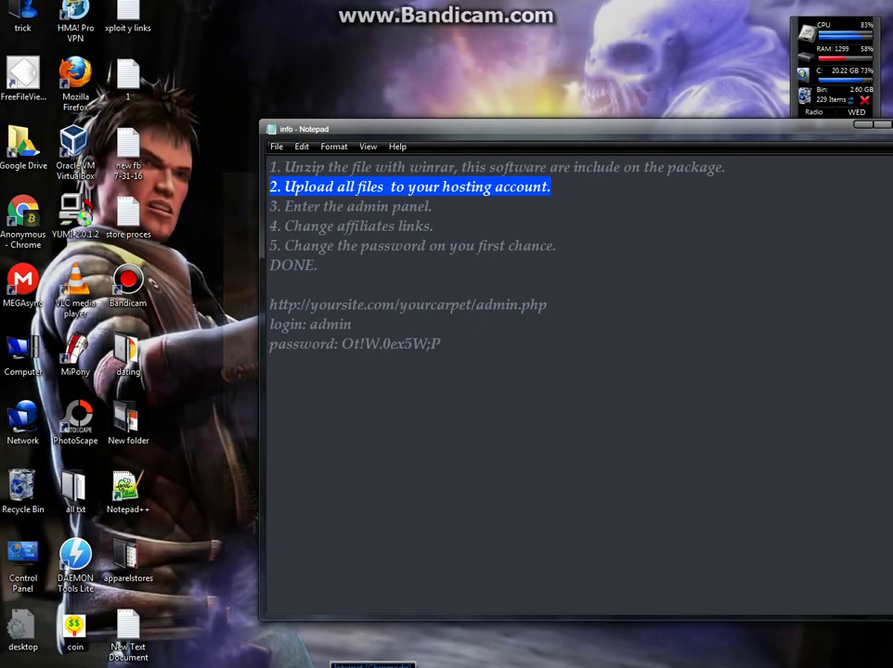
key("alt+Tab")
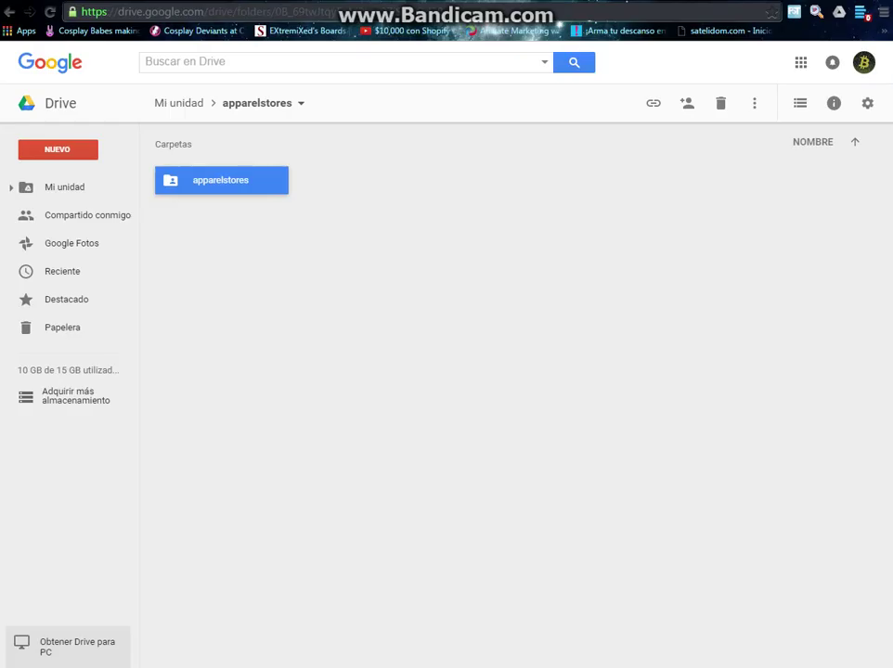
key("ctrl+Tab")
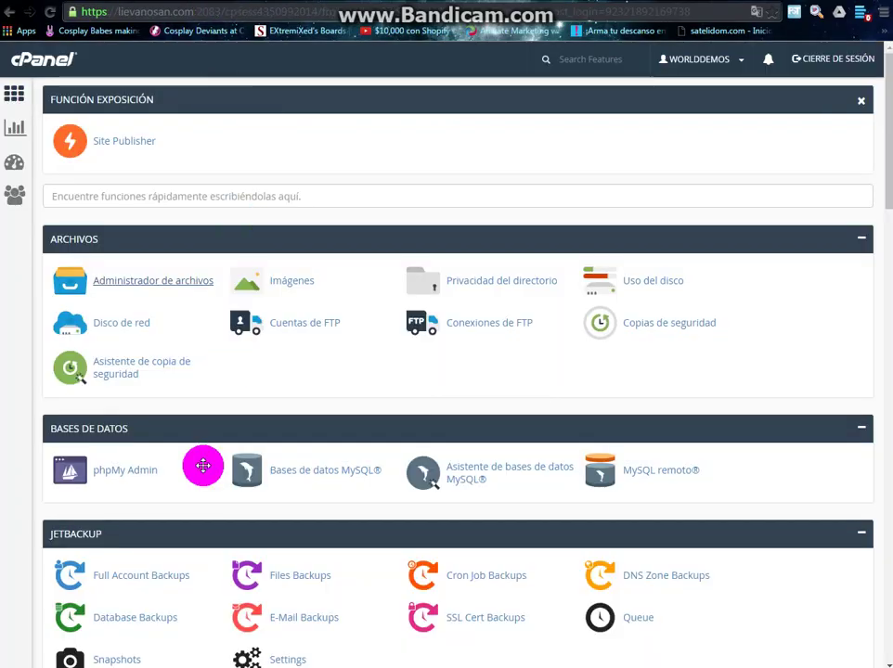
left_click(288, 330)
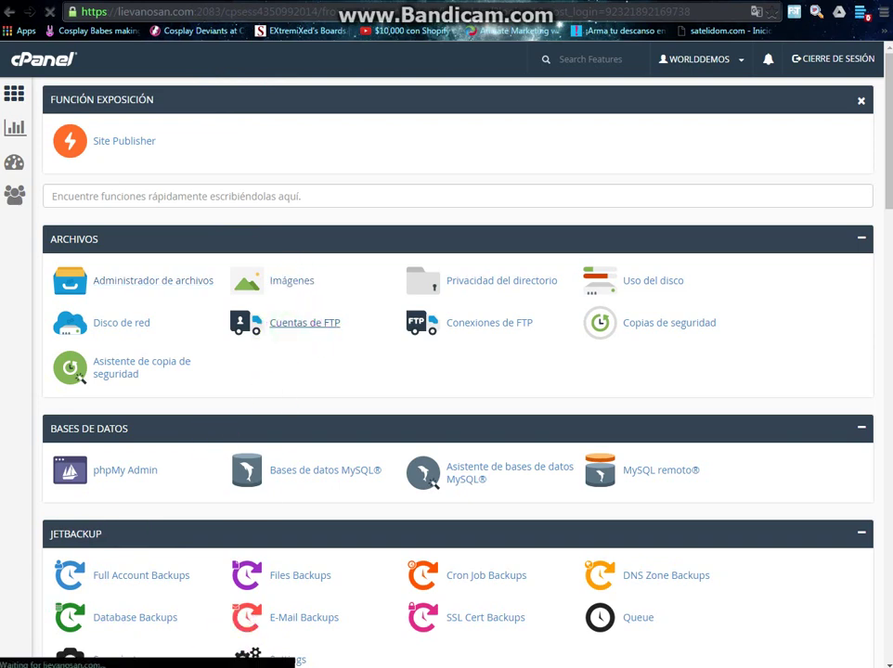
Step: Launch FileZilla from the Start menu and return to the cPanel FTP accounts page
key("super")
left_click(65, 380)
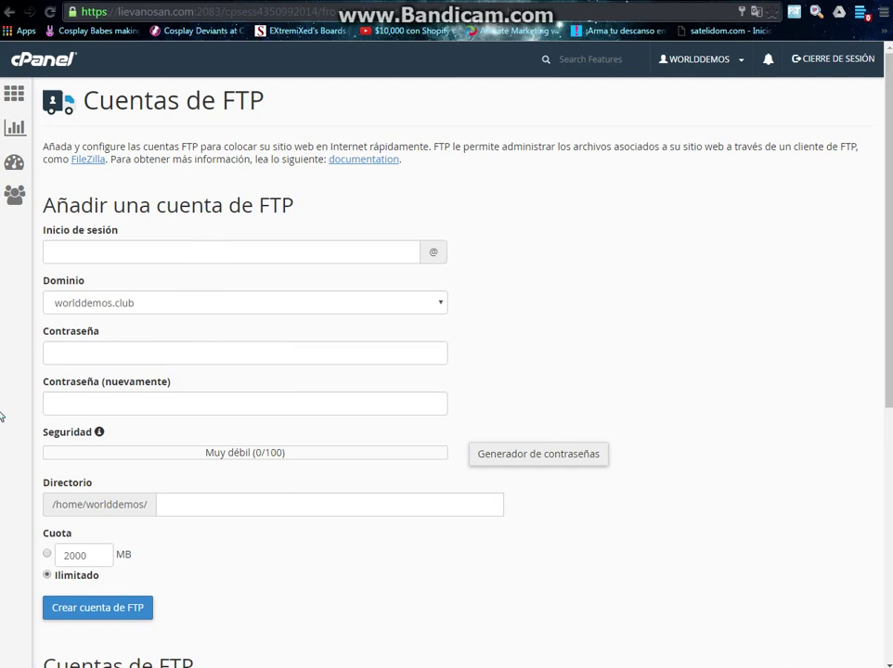
left_click(35, 419)
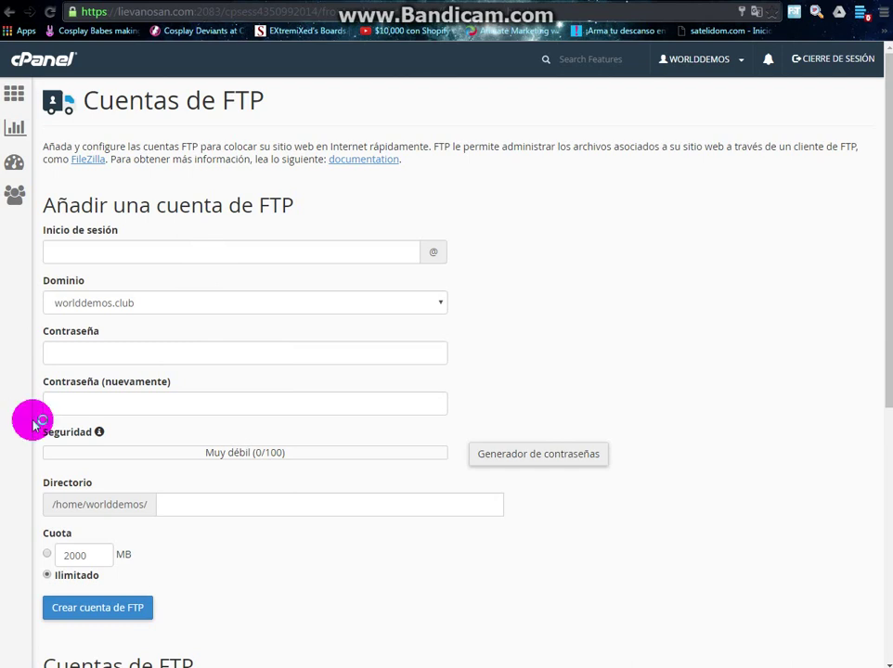
left_click(276, 449)
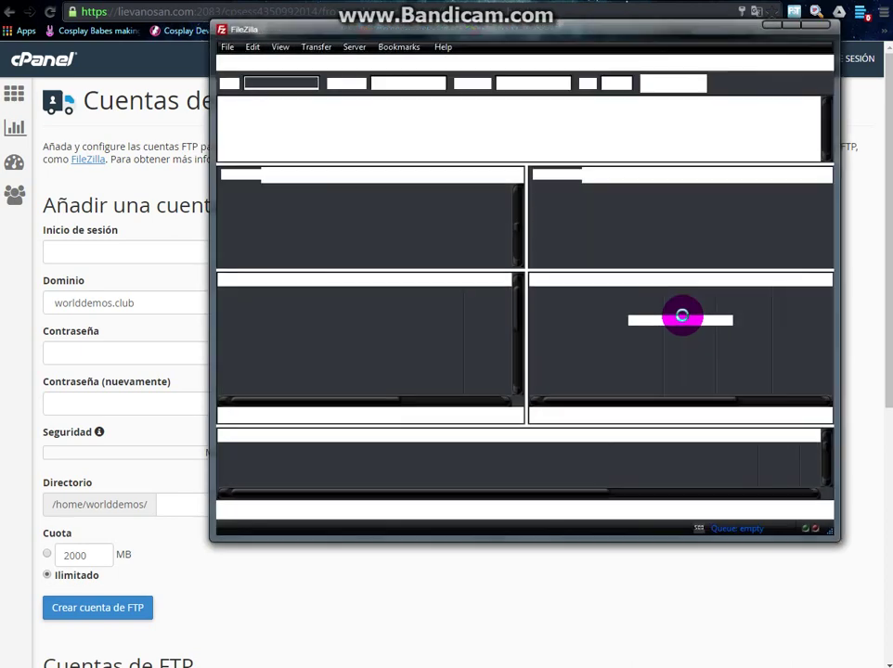
key("alt+Tab")
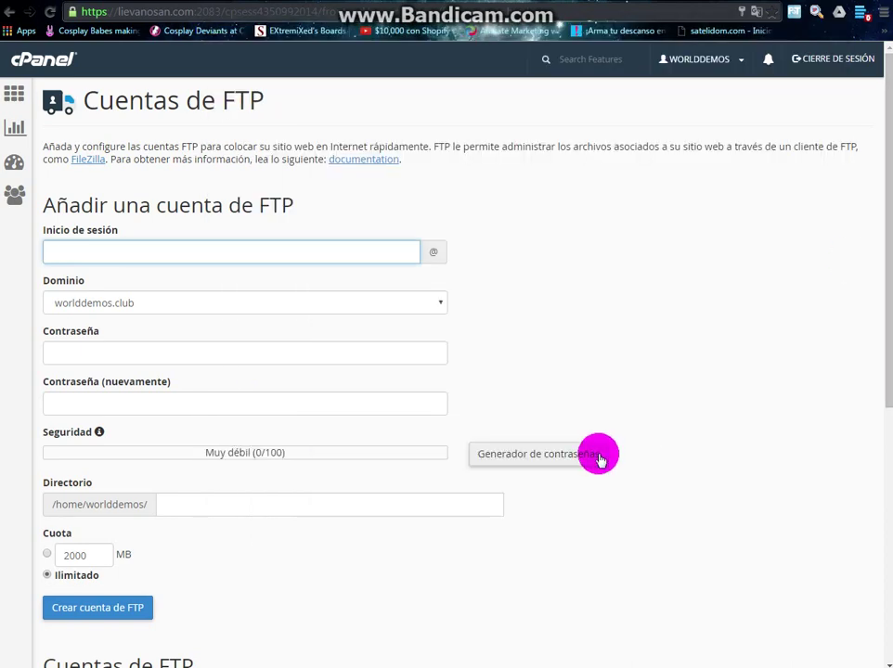
Step: Show the first account's manual FTP settings and copy the server address ftp.worlddemos.club
scroll(598, 454, "down", 5)
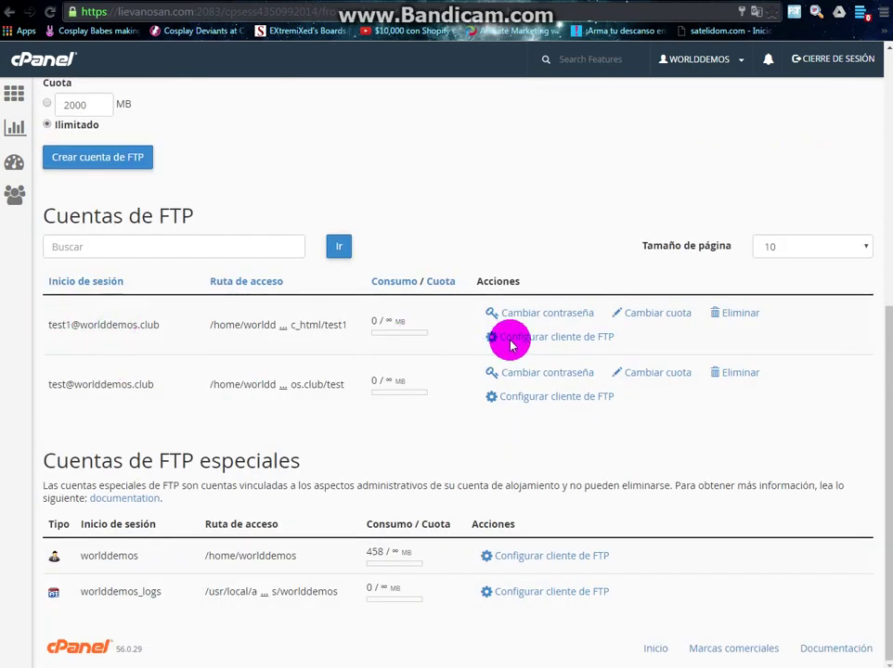
left_click(554, 339)
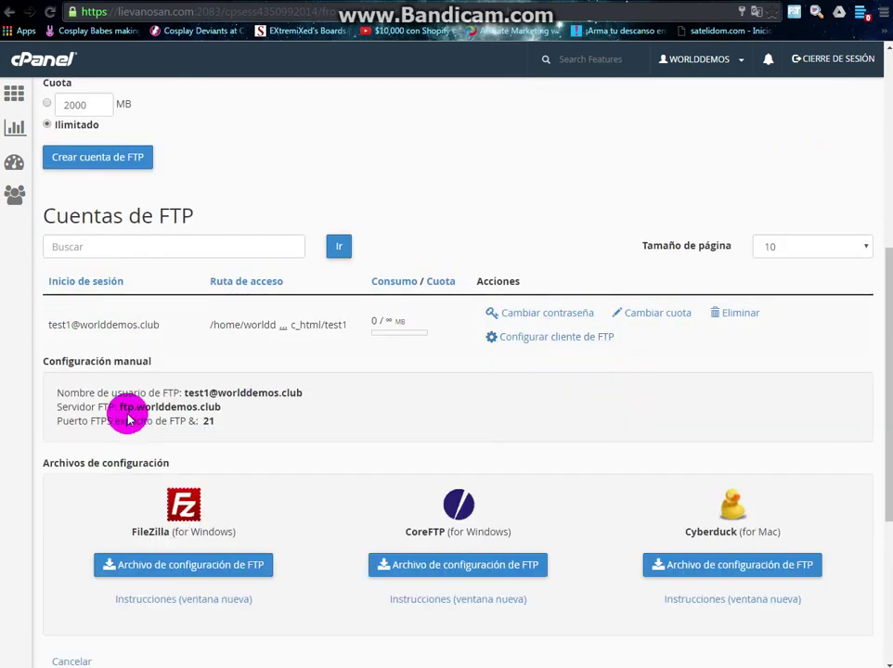
left_click_drag(113, 407, 57, 406)
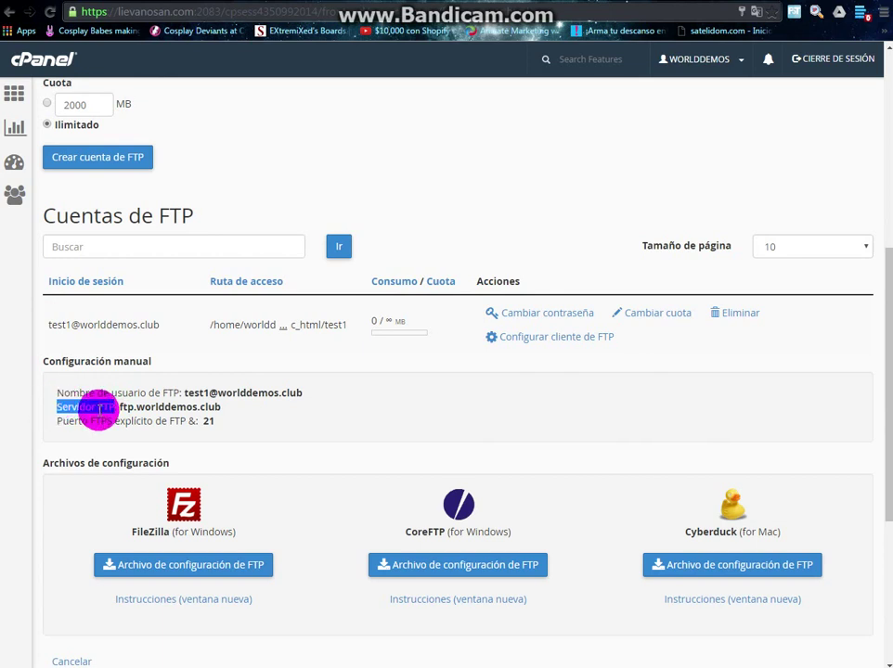
left_click(220, 407)
left_click_drag(220, 407, 123, 406)
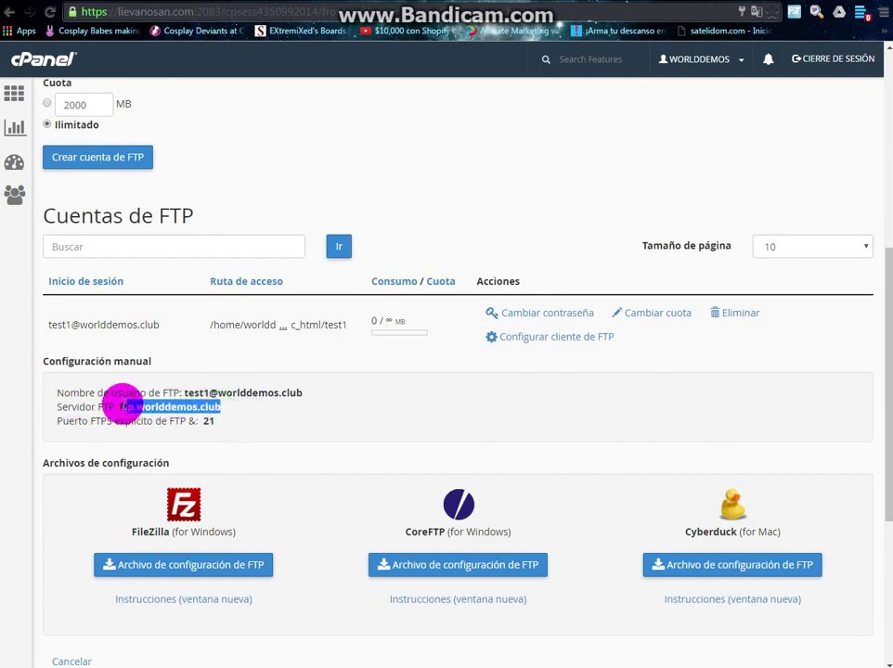
right_click(118, 406)
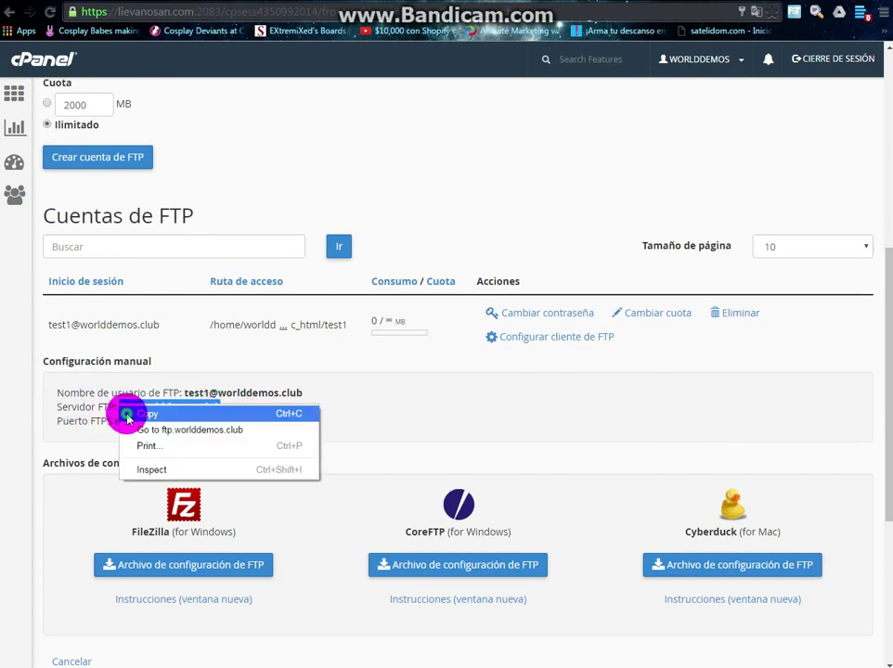
left_click(125, 412)
key("super+Tab")
key("super+Tab")
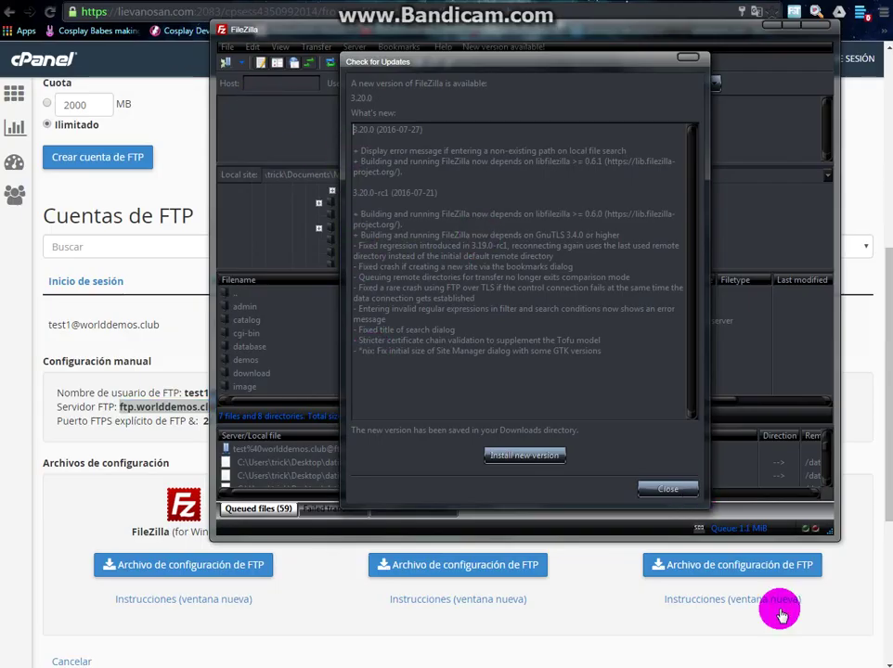
Step: Dismiss the update notice and paste ftp.worlddemos.club into FileZilla's Host field
left_click(668, 491)
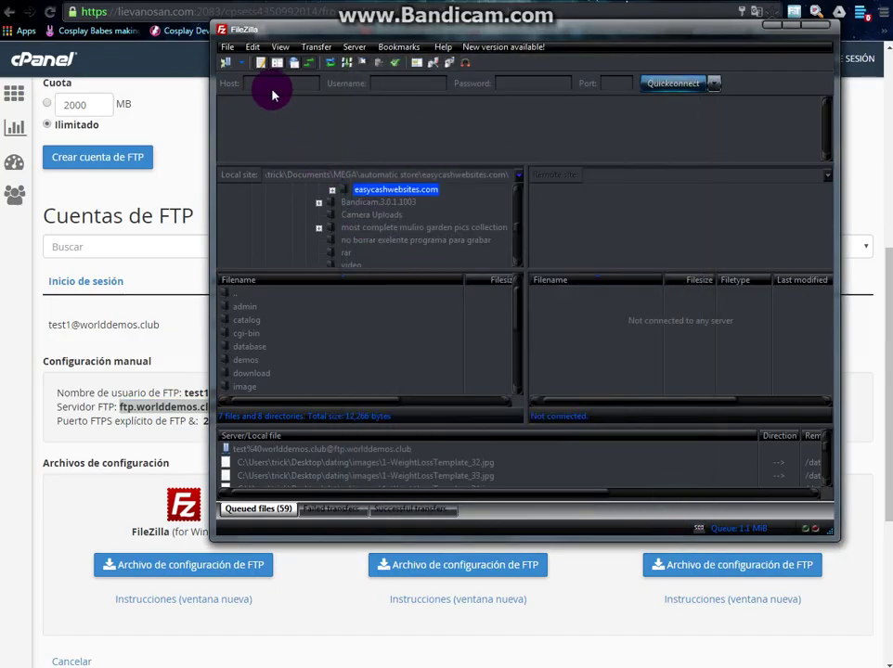
right_click(267, 83)
left_click(320, 142)
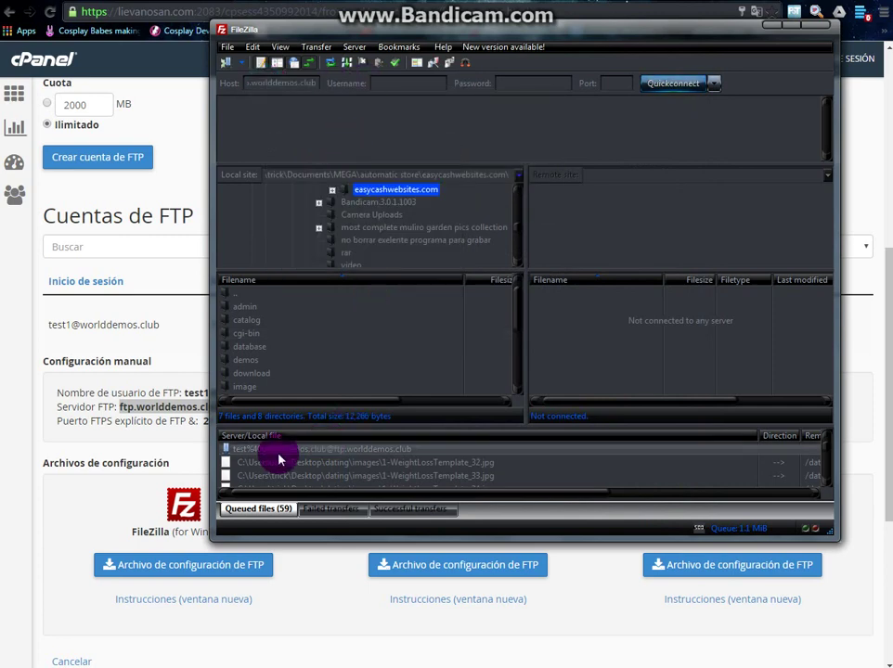
Step: Copy the FTP username from cPanel and paste it into FileZilla's Username field
left_click(123, 392)
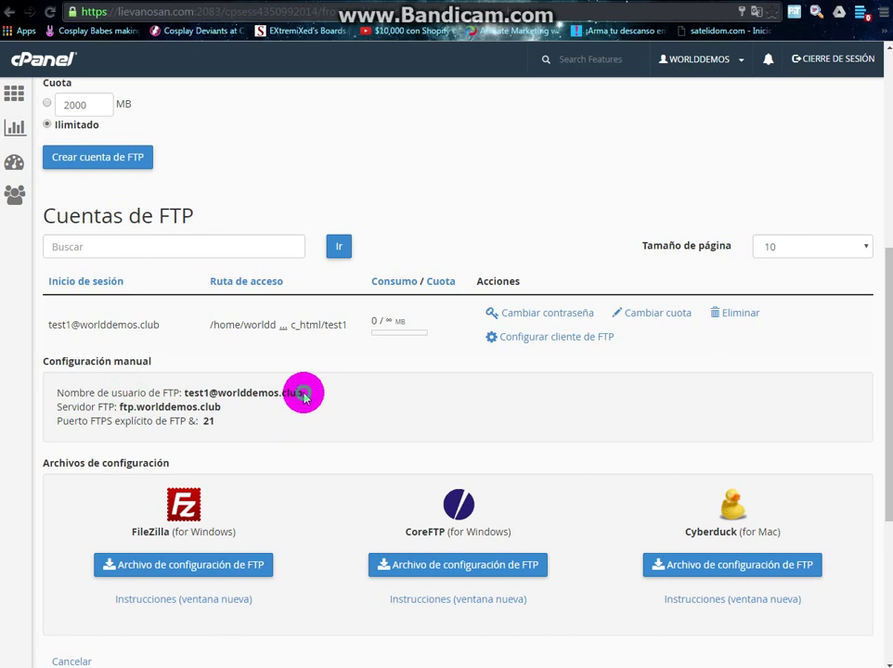
left_click_drag(304, 397, 190, 388)
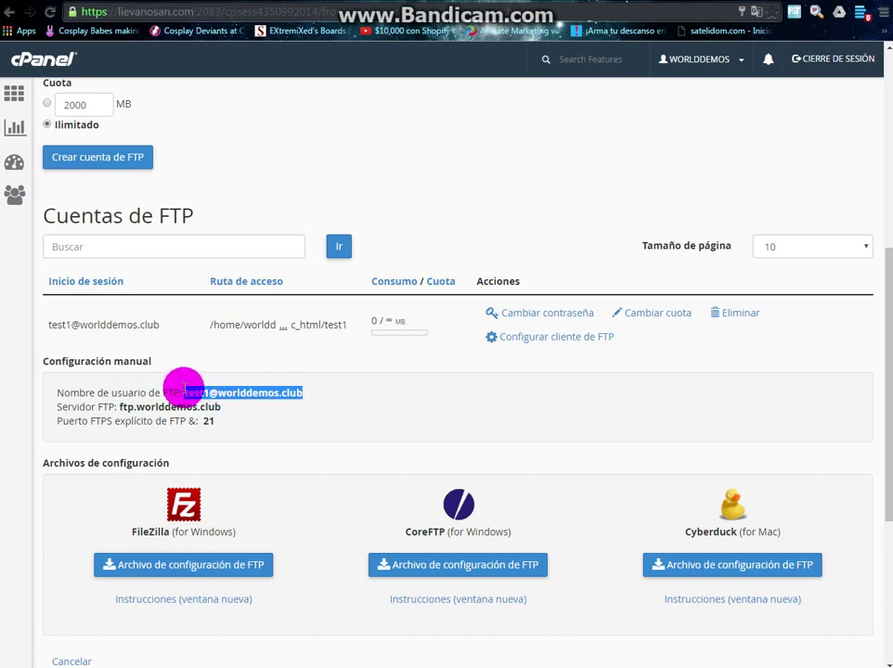
right_click(179, 390)
left_click(195, 397)
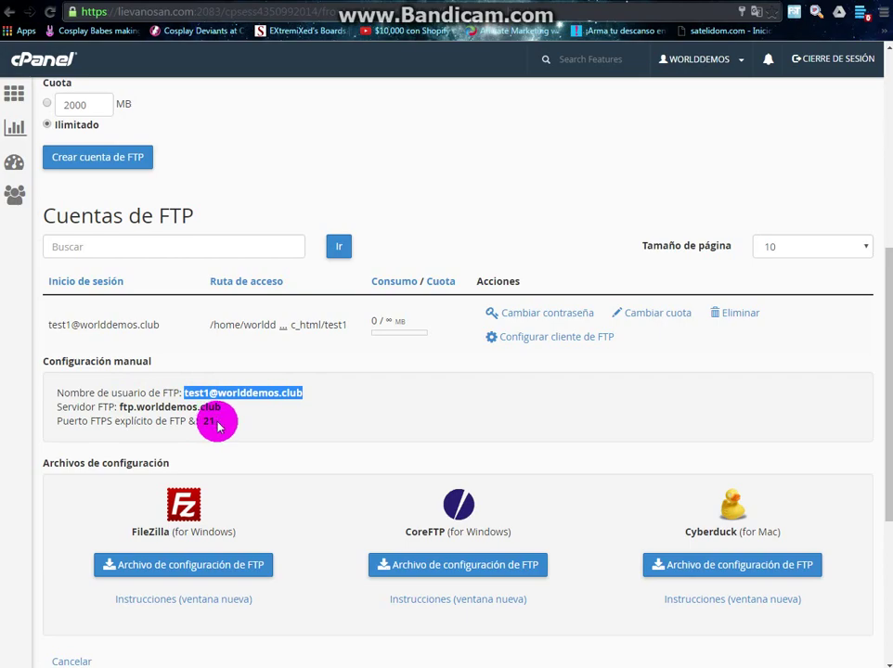
key("super+Tab")
key("super+Tab")
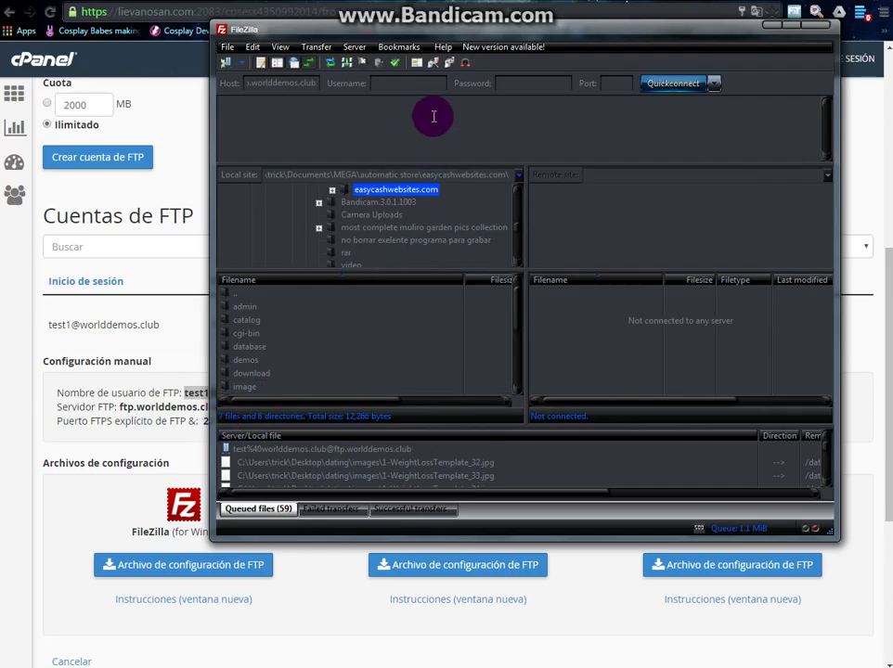
right_click(408, 83)
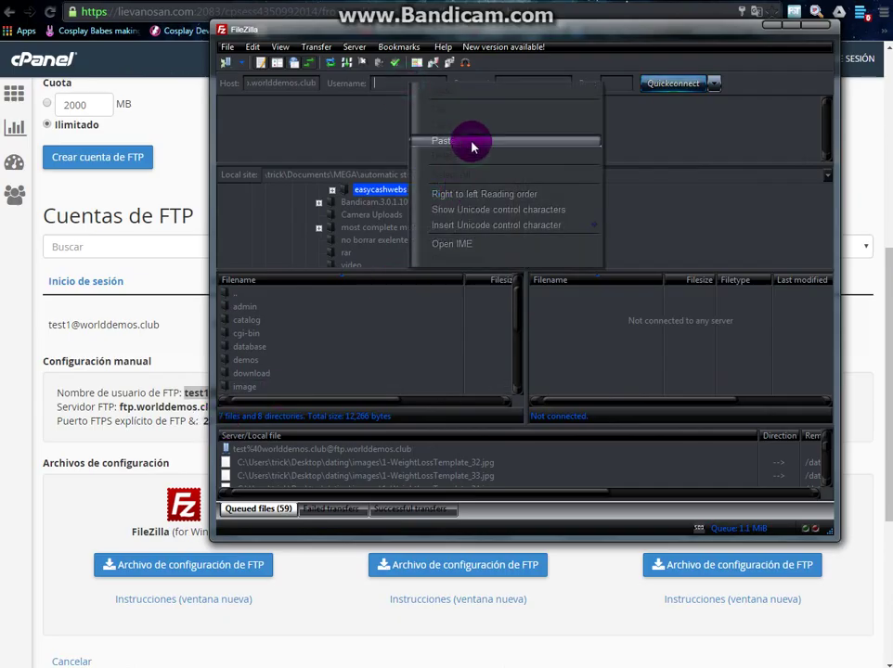
left_click(472, 142)
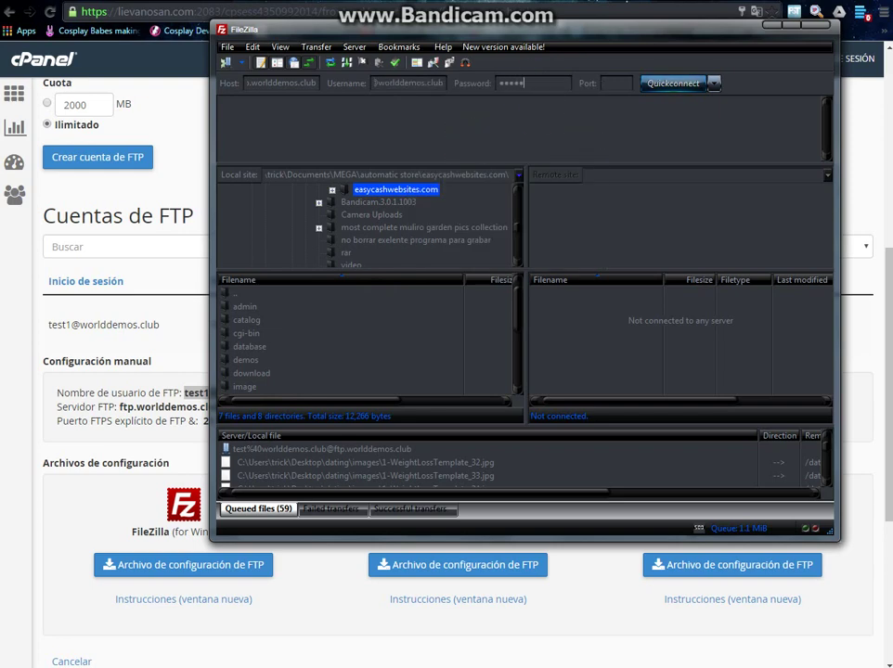
Step: Finish the password, enter port 21, and Quickconnect to the server
type("1")
left_click(617, 81)
type("2")
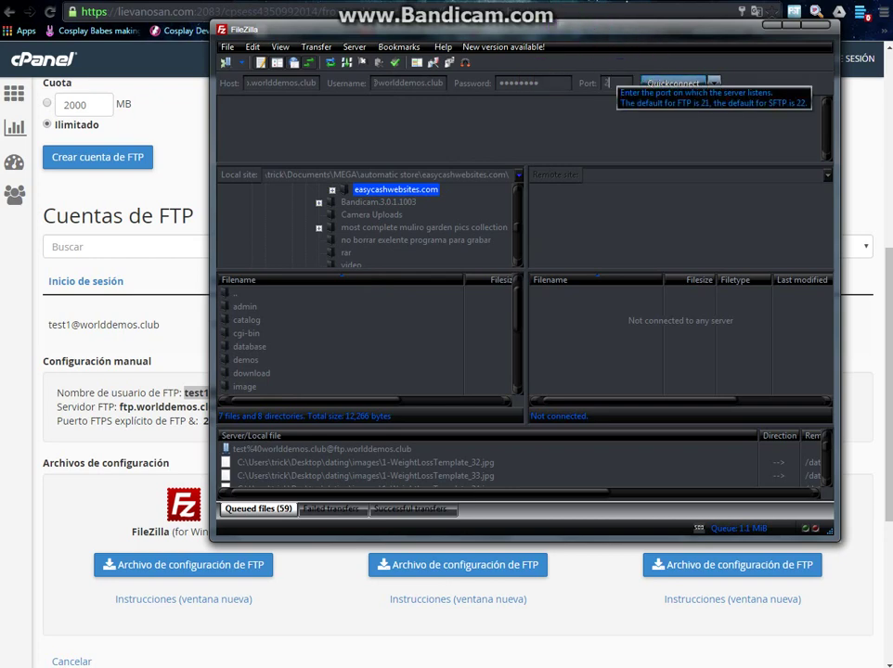
left_click(662, 85)
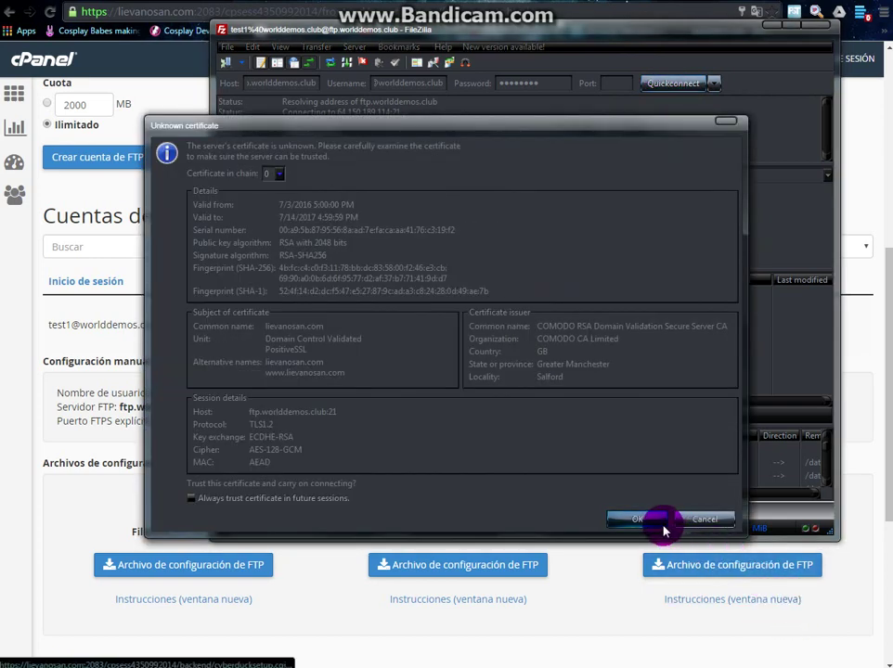
Step: Accept the unknown certificate and check the successful connection messages in the log
left_click(642, 520)
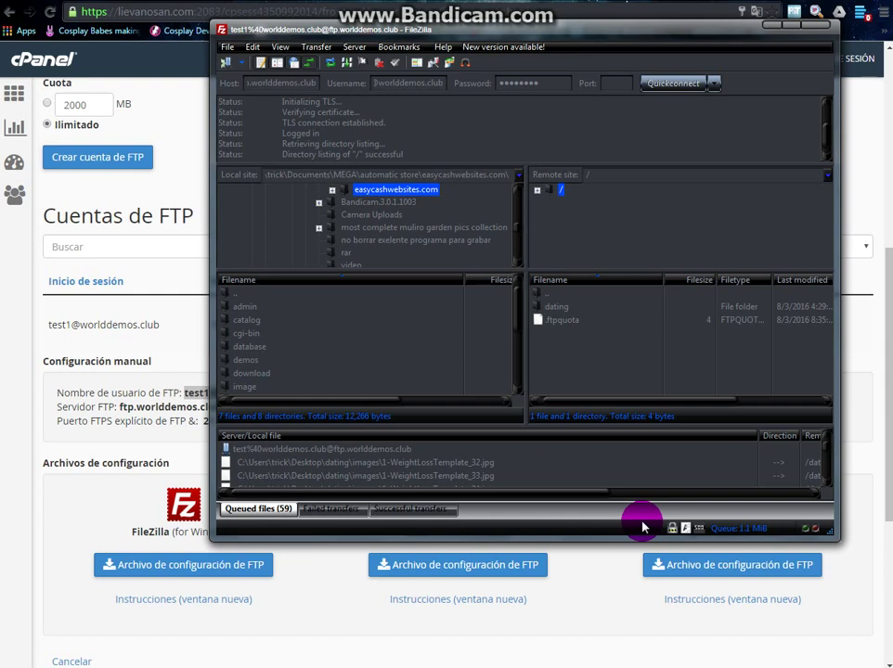
left_click_drag(406, 156, 234, 161)
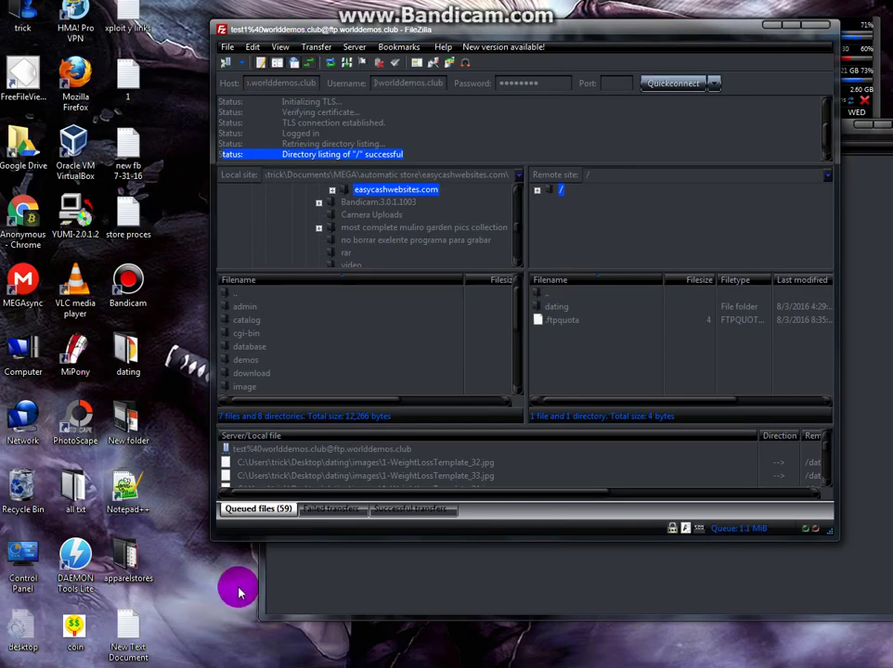
Step: Drag the apparelstores folder from the desktop into the remote root directory
left_click_drag(171, 530, 575, 372)
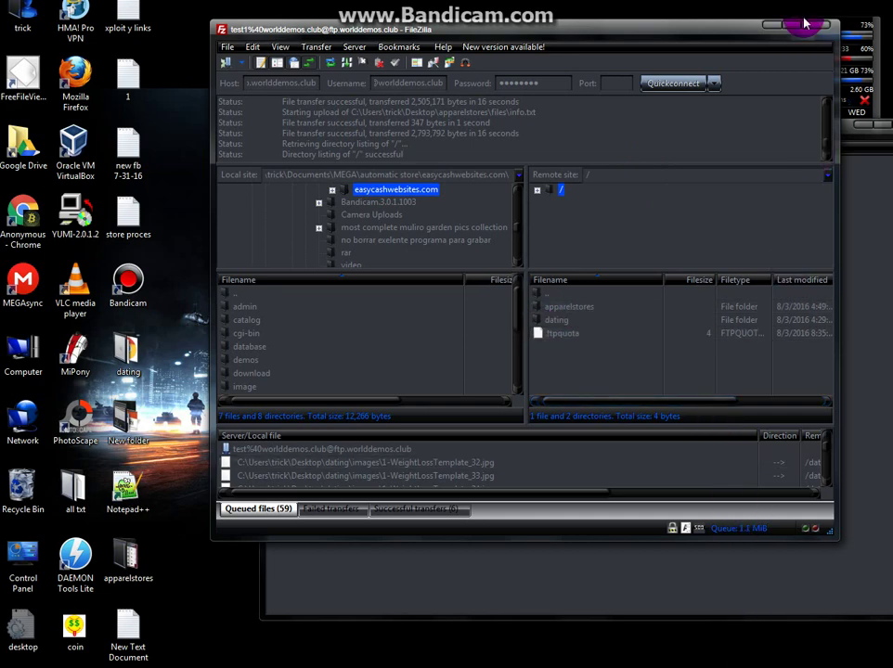
Step: Minimize FileZilla and go over the upload and admin panel steps in the info notes
left_click(767, 29)
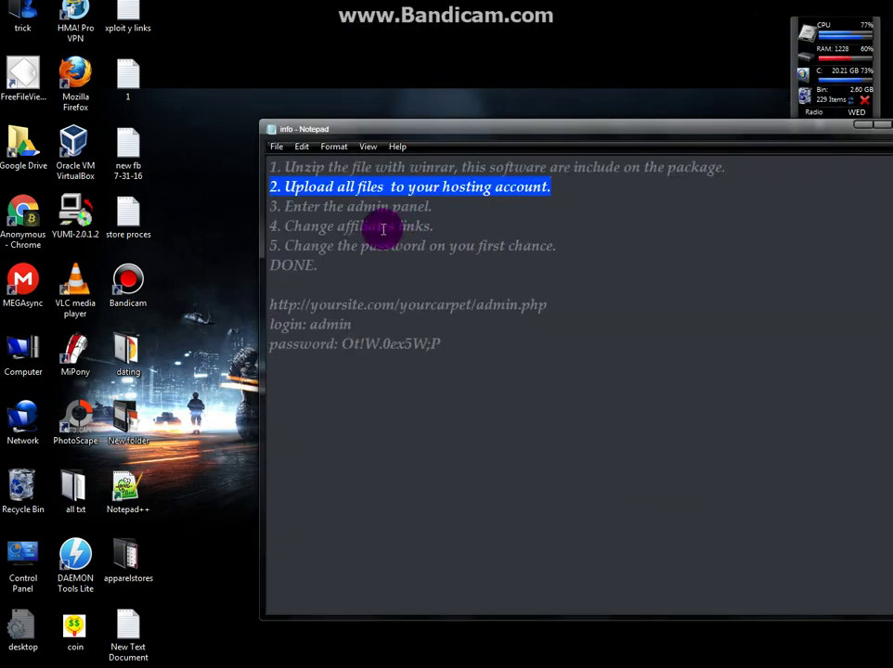
left_click(565, 188)
left_click_drag(565, 189, 319, 189)
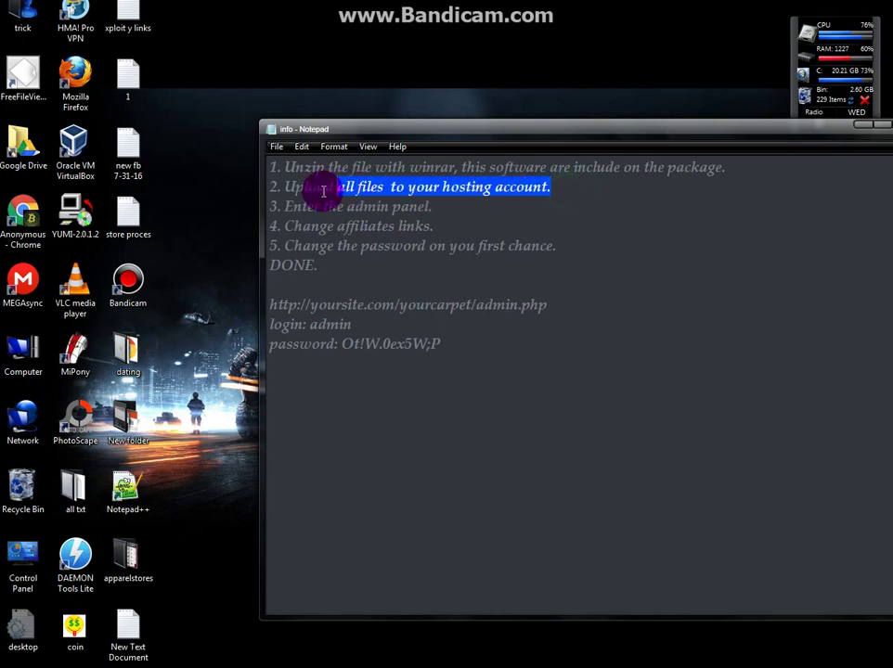
left_click(265, 200)
left_click(430, 213)
left_click_drag(422, 214, 263, 214)
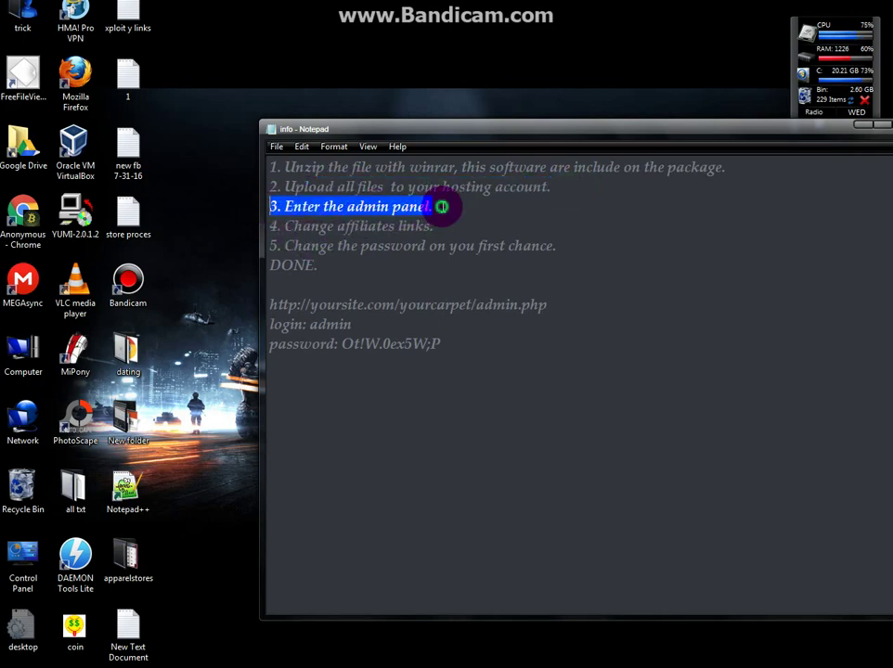
left_click_drag(443, 205, 269, 213)
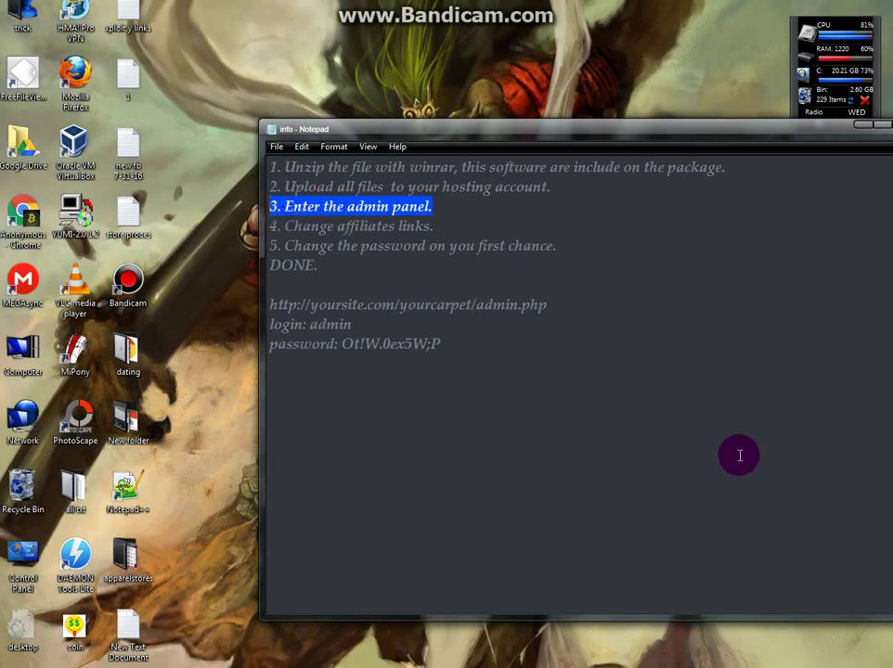
Step: Highlight the admin page address and login name, then copy the admin password
left_click_drag(555, 309, 267, 308)
left_click(436, 310)
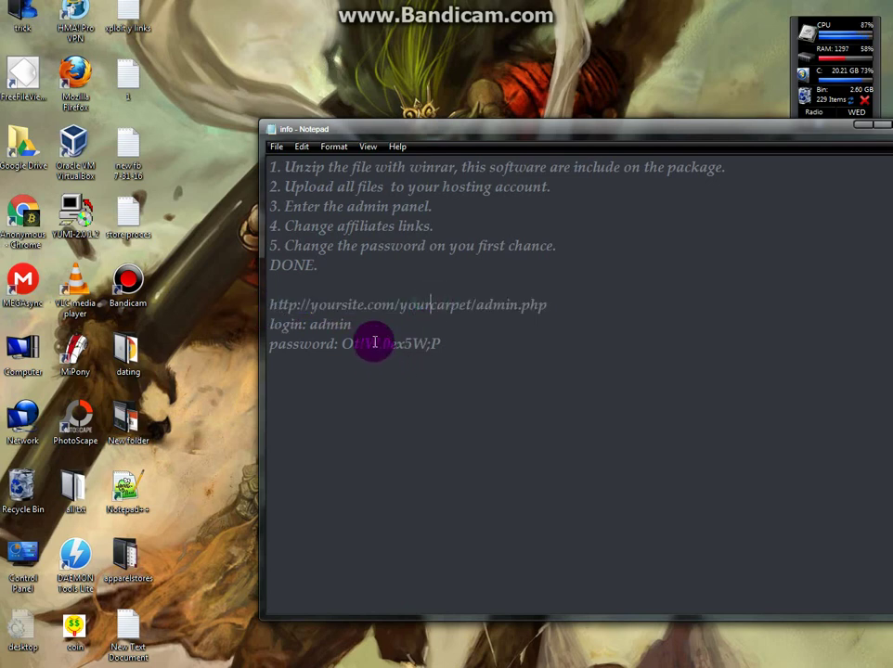
left_click_drag(373, 321, 293, 323)
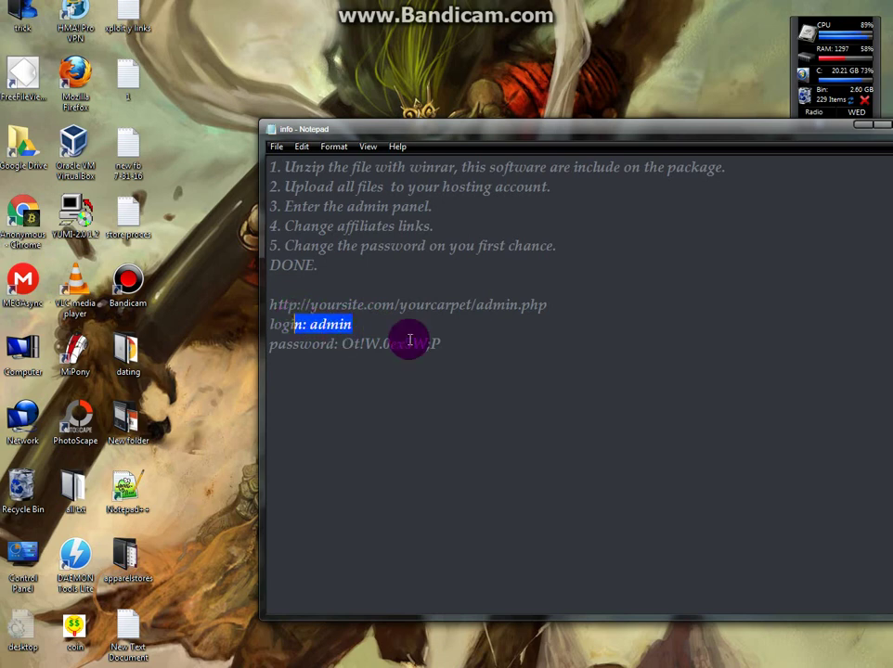
left_click_drag(456, 345, 343, 346)
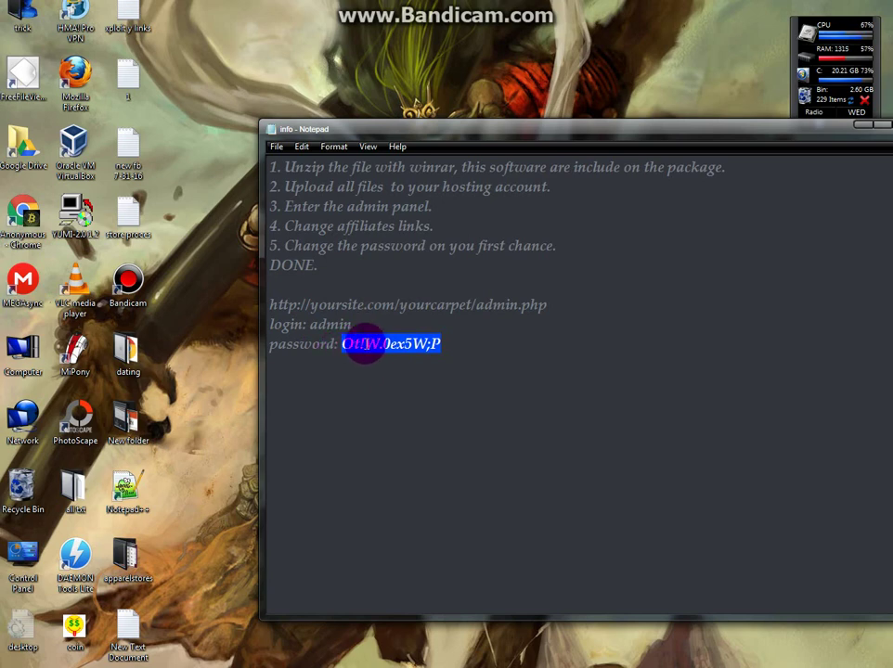
right_click(365, 344)
left_click(426, 385)
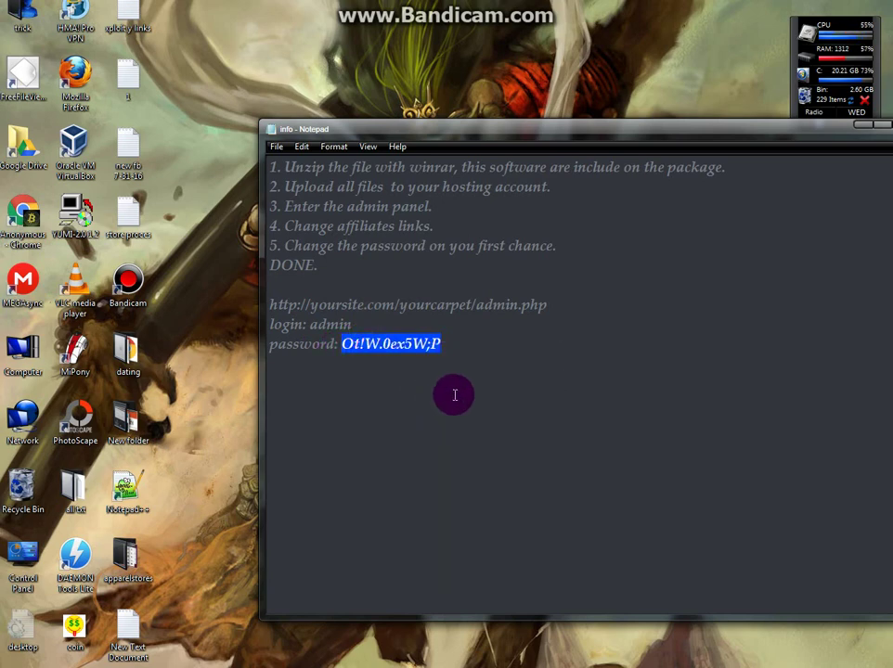
Step: Switch to the browser and open Administrador de archivos from the cPanel home page
key("super+Tab")
key("super+Tab")
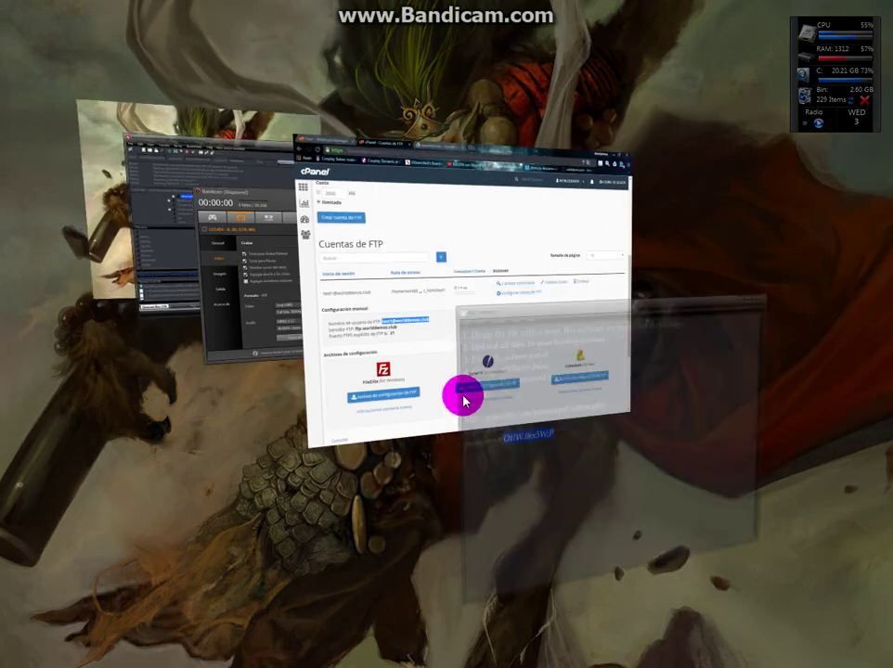
key("super+Tab")
key("super+Tab")
key("super+Tab")
key("super+Tab")
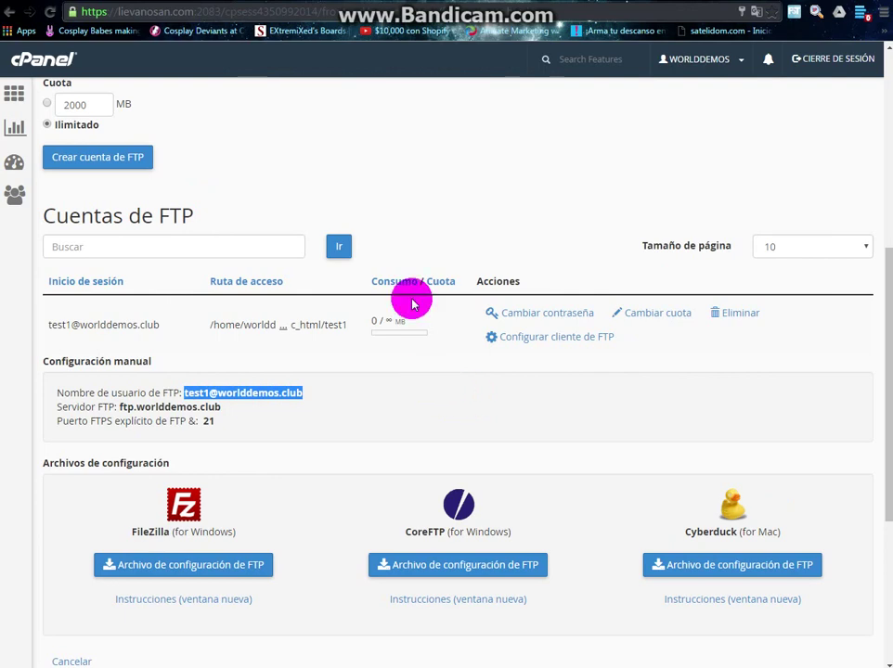
left_click(13, 94)
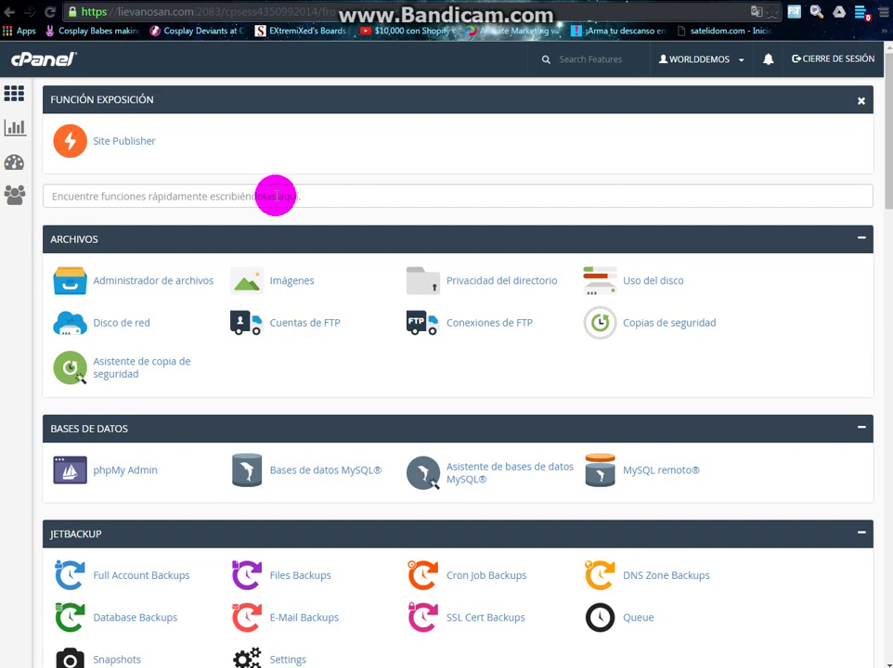
left_click(187, 279)
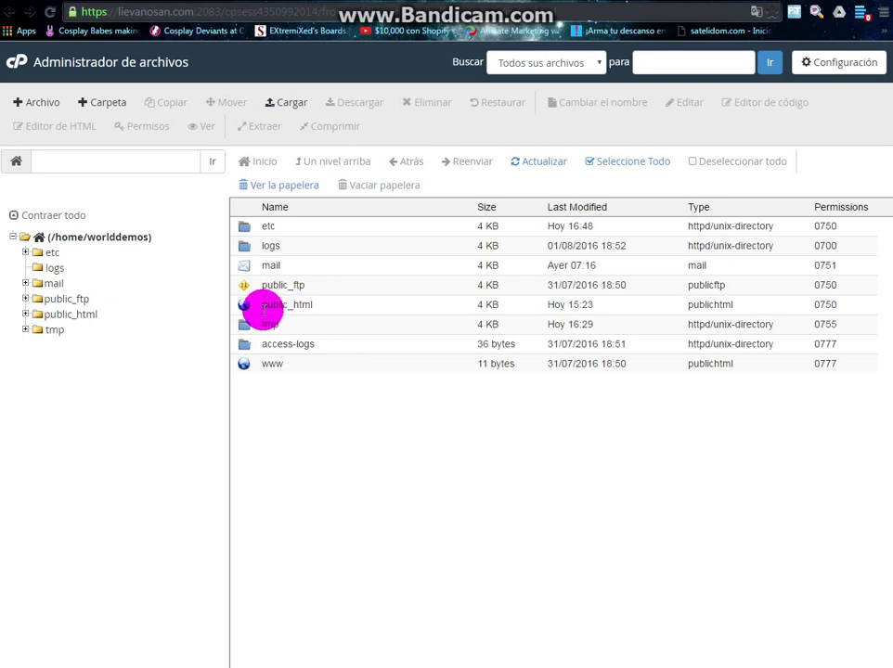
Step: Navigate into public_html/test1/apparelstores/files in File Manager
double_click(243, 306)
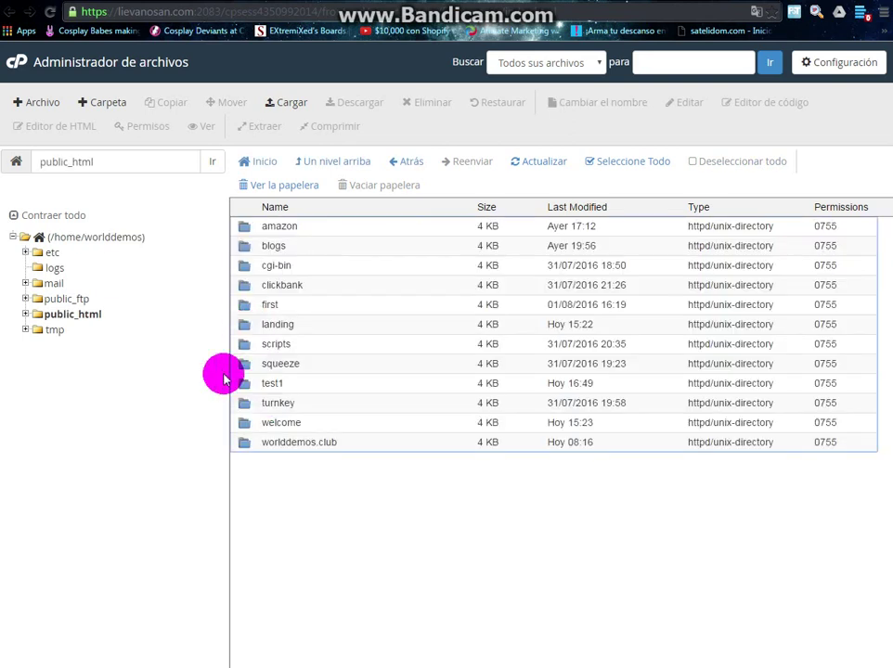
double_click(241, 386)
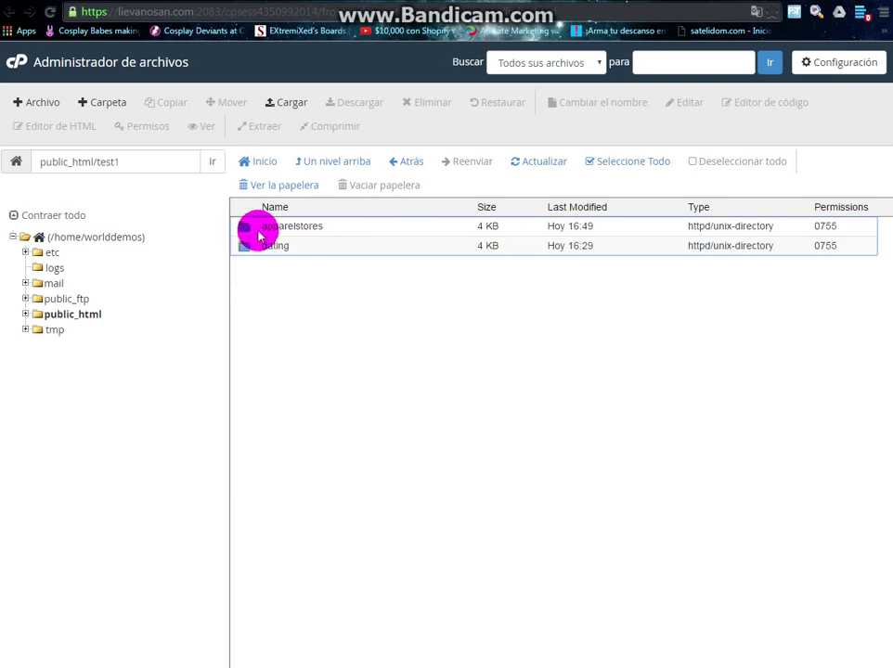
double_click(252, 231)
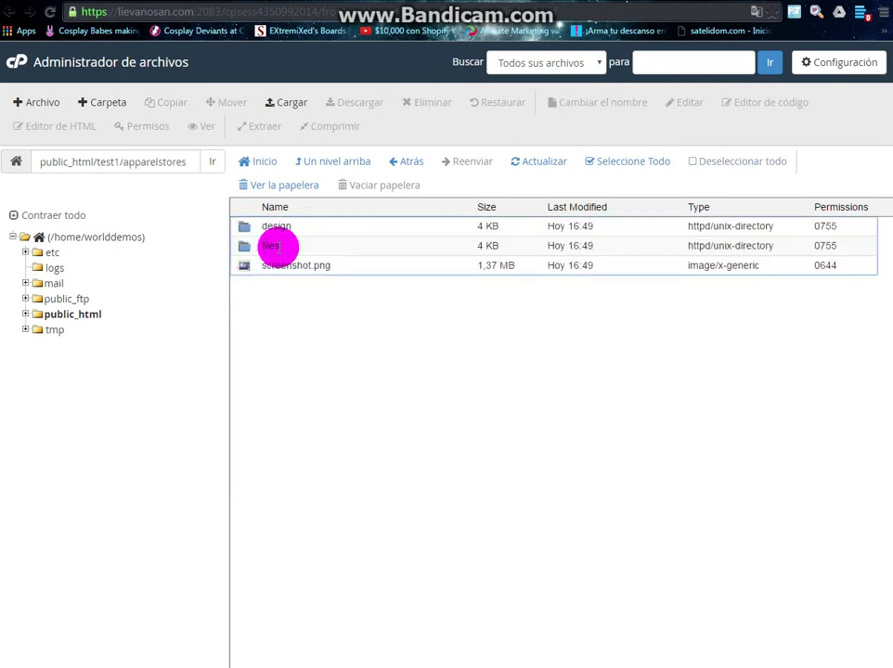
double_click(246, 246)
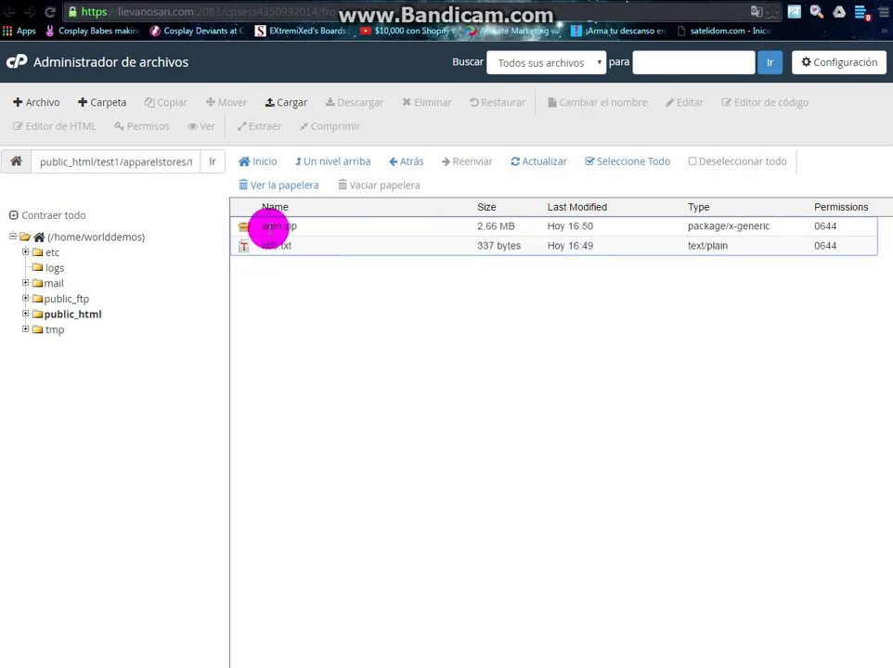
Step: Extract aom.zip into the files folder and close the extraction results
right_click(273, 229)
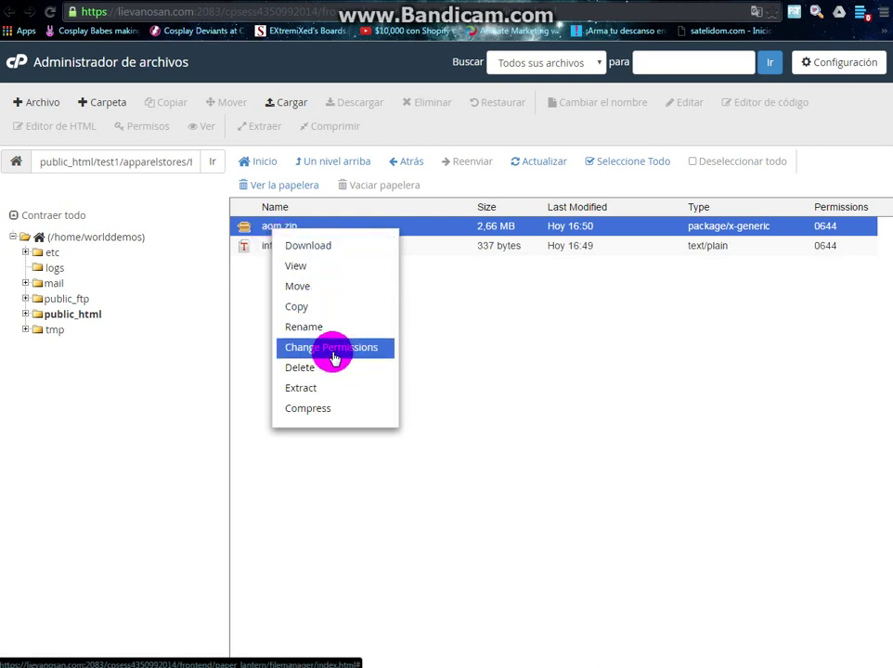
left_click(298, 395)
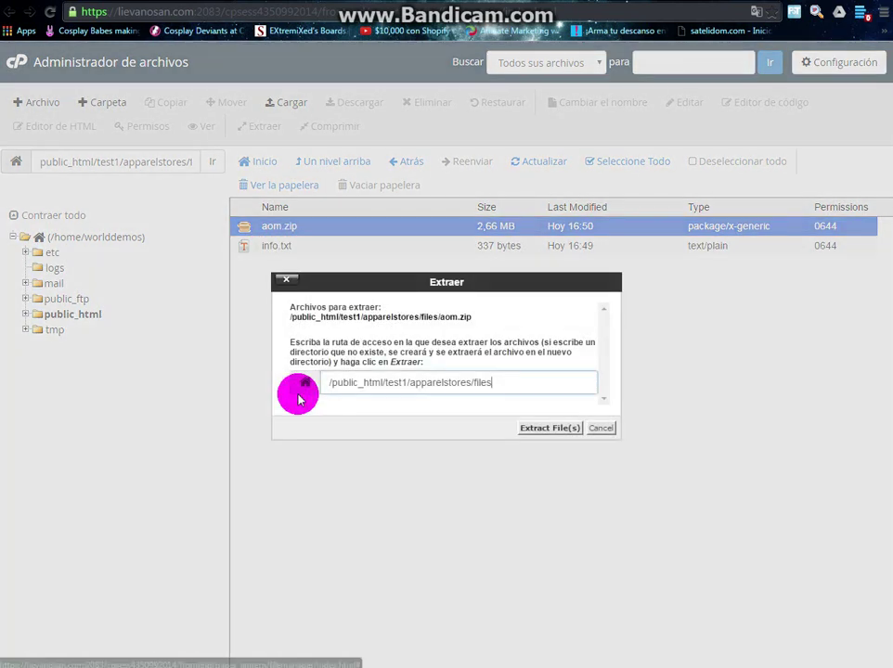
left_click(549, 428)
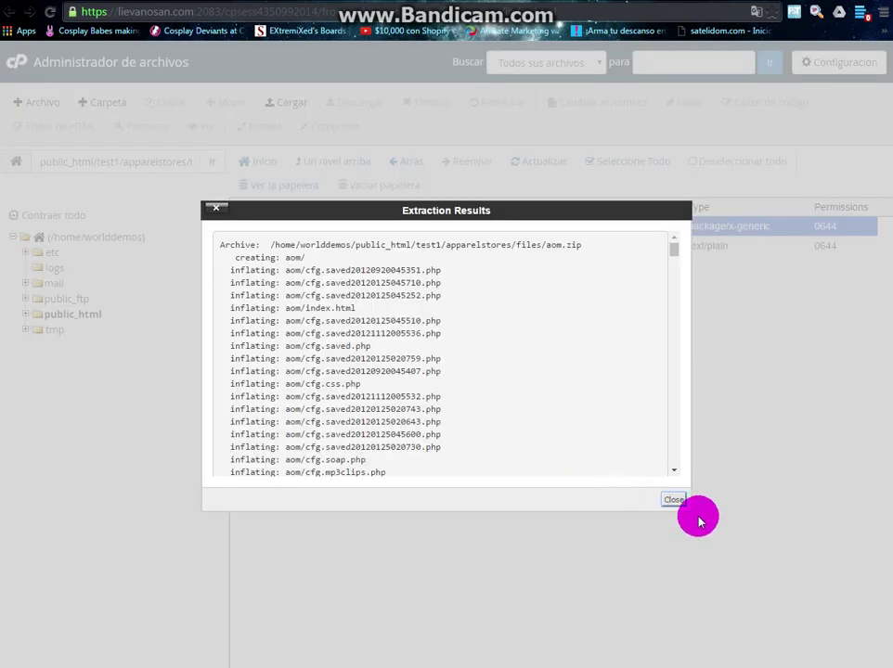
left_click(678, 501)
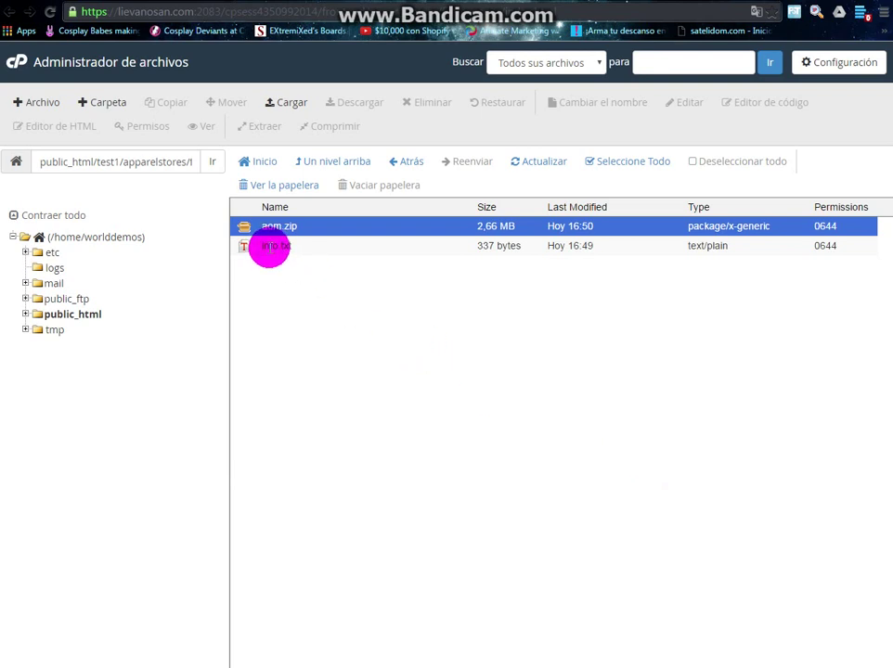
Step: Refresh the listing and permanently delete aom.zip and info.txt
left_click(562, 165)
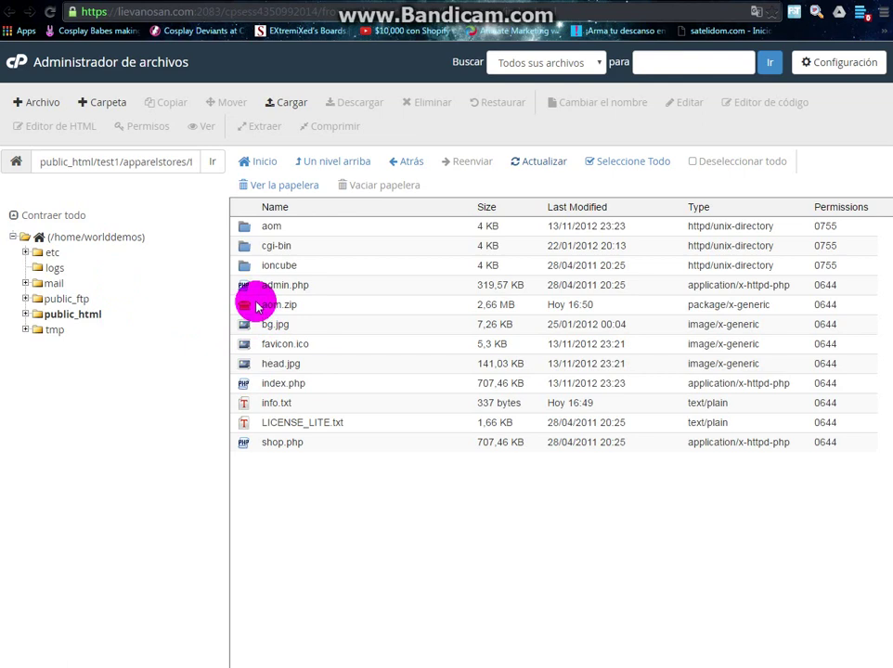
left_click(258, 307)
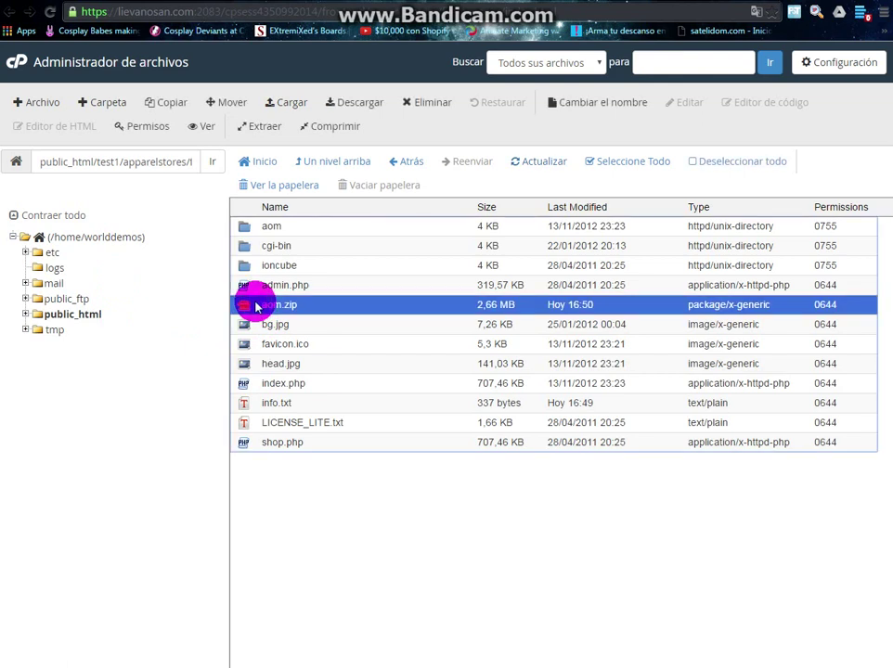
left_click(256, 406, "ctrl")
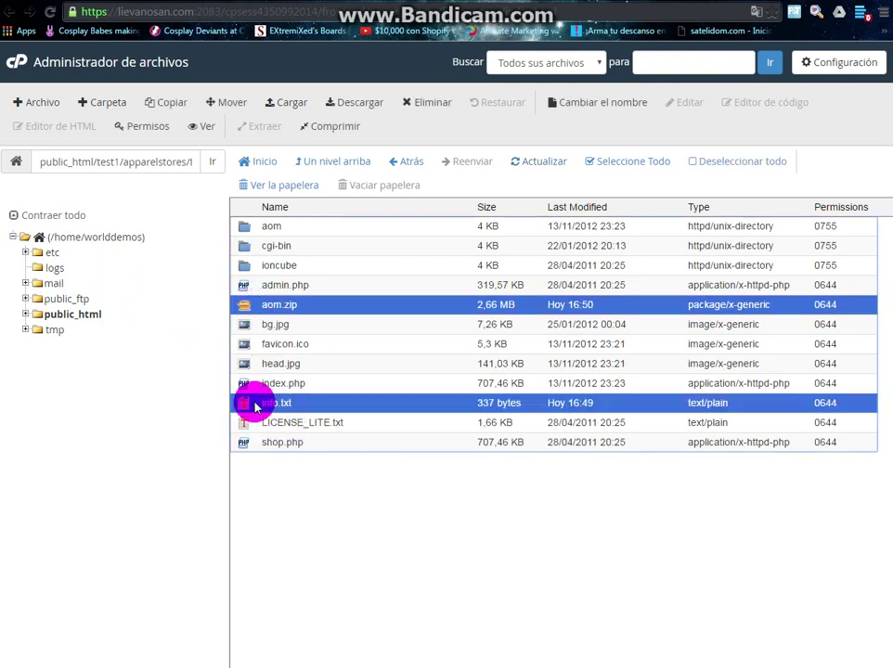
right_click(256, 406)
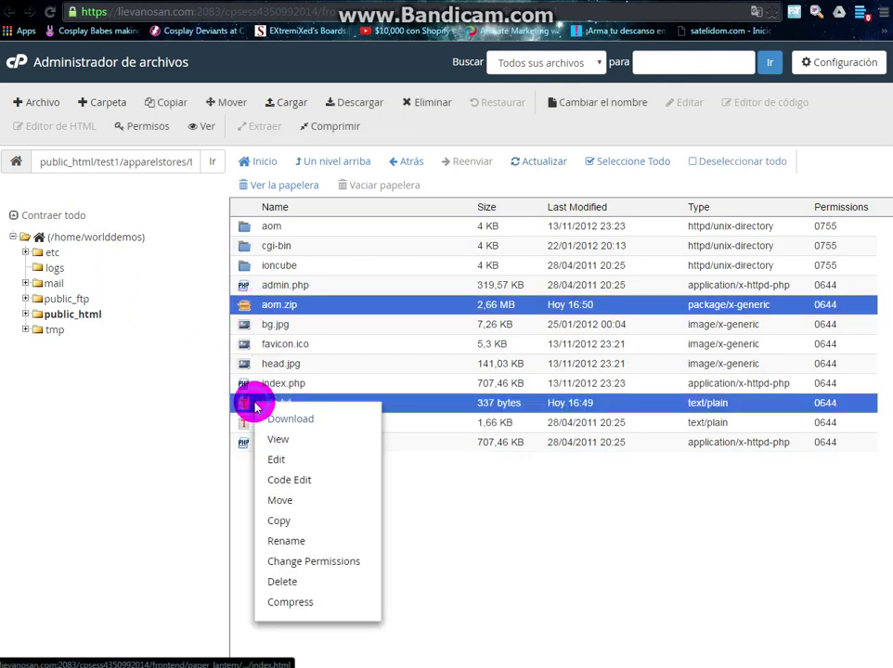
left_click(286, 582)
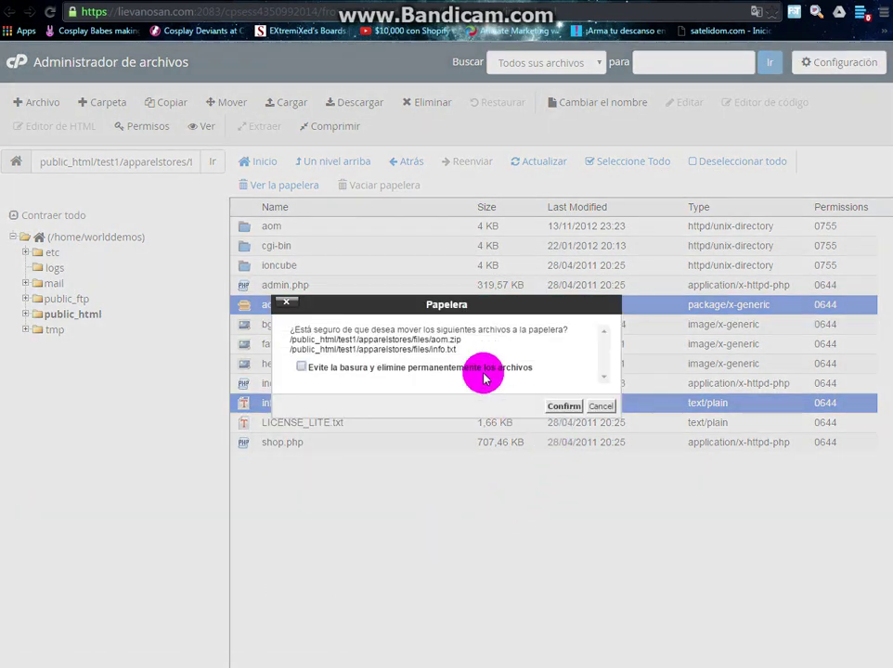
left_click(484, 371)
left_click(560, 406)
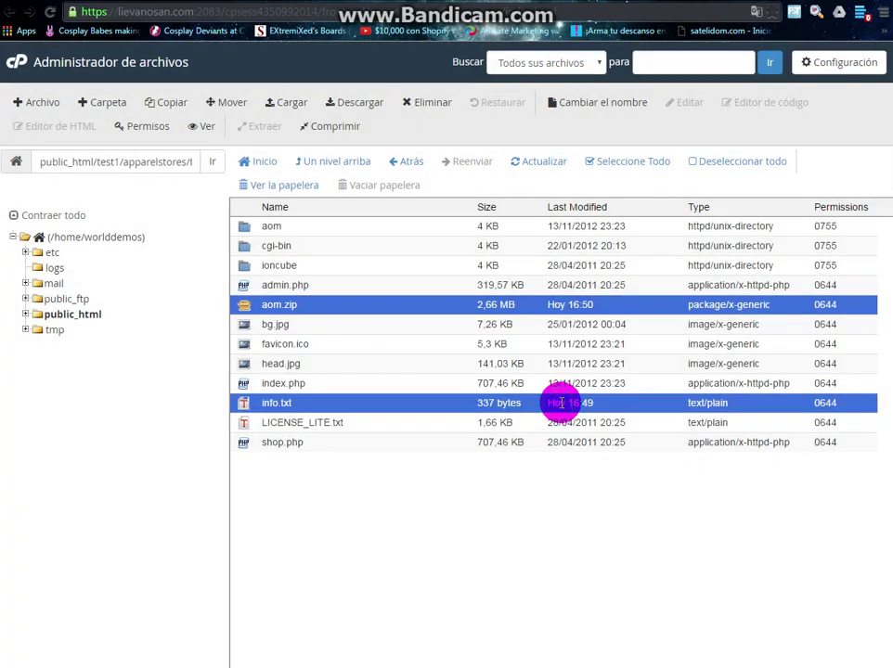
Step: Copy the test1/apparelstores/files folder path and open a new browser tab
left_click(256, 10)
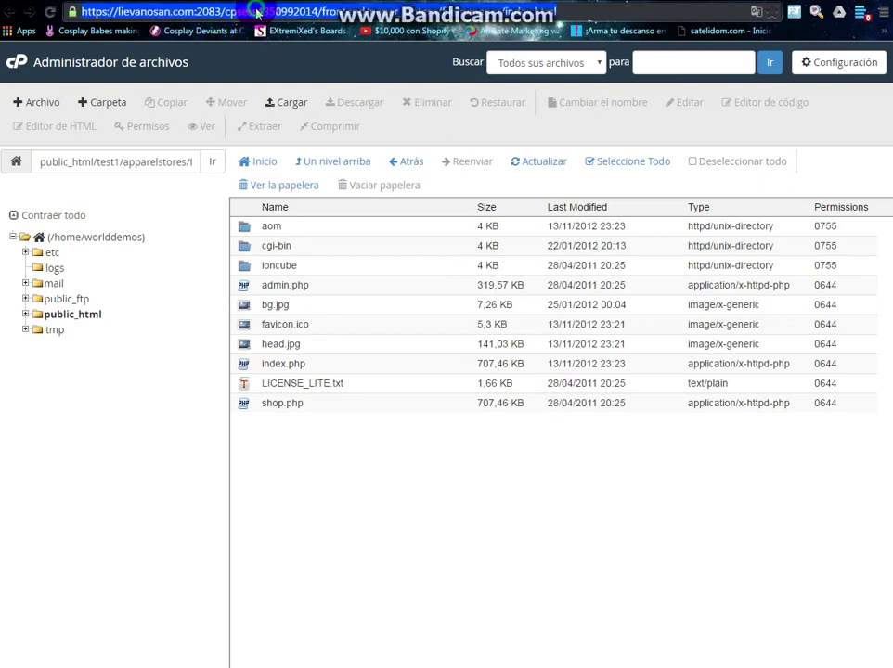
right_click(256, 11)
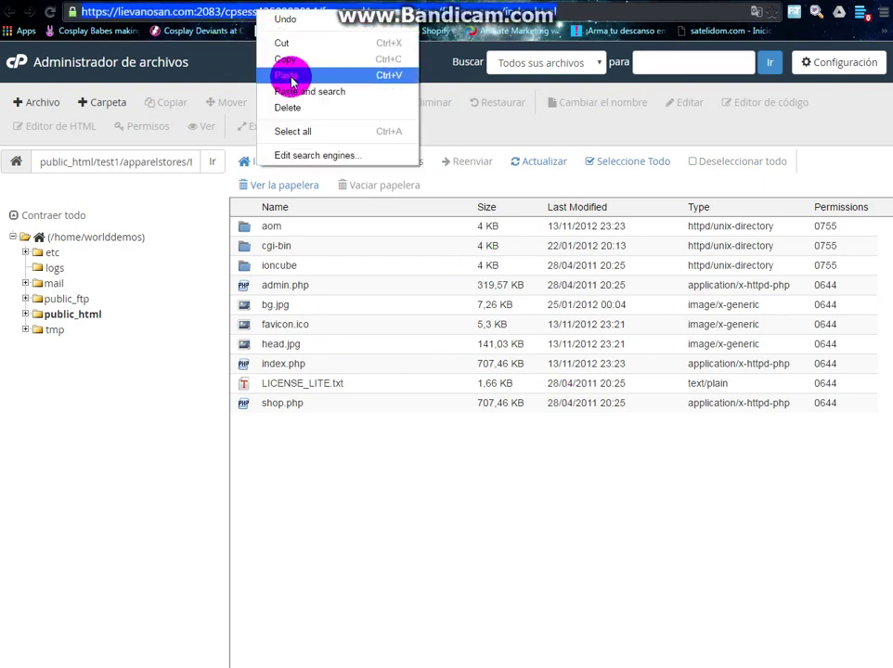
left_click(290, 78)
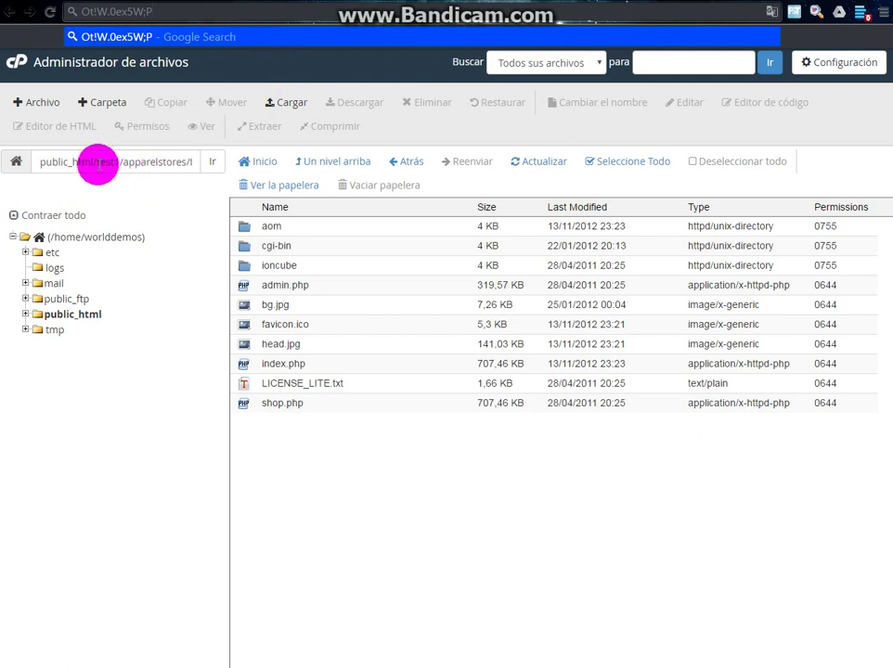
left_click_drag(99, 165, 361, 185)
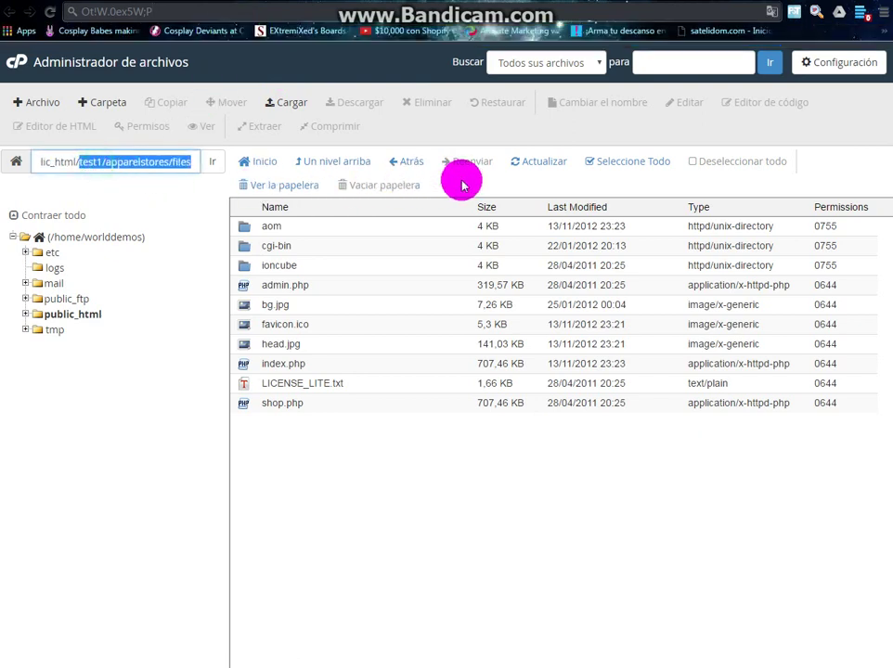
right_click(174, 167)
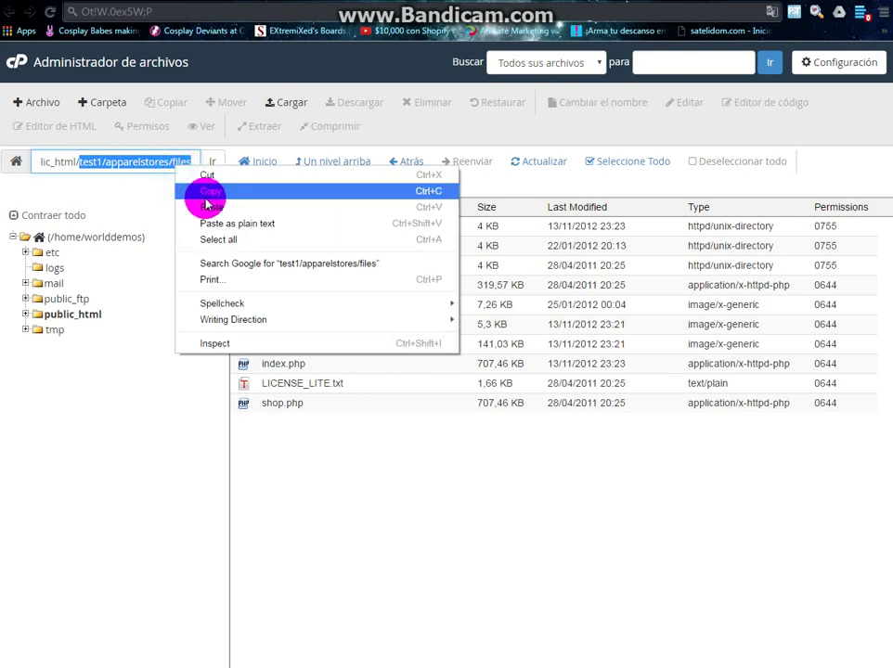
left_click(197, 192)
left_click(431, 3)
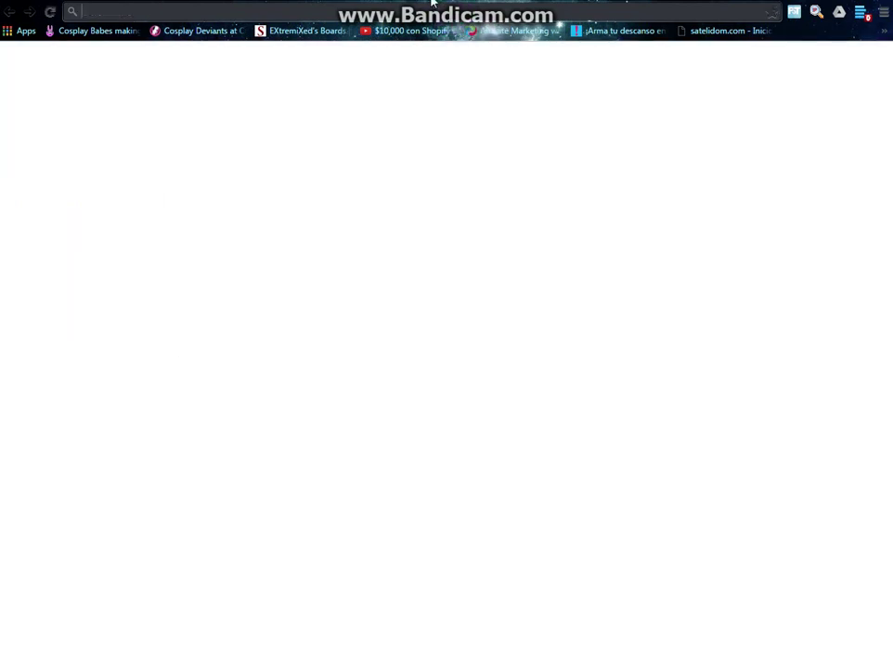
Step: Load worlddemos.club/test1/apparelstores/files/ in Chrome, then bring the Notepad notes forward
type("worlddemos.club")
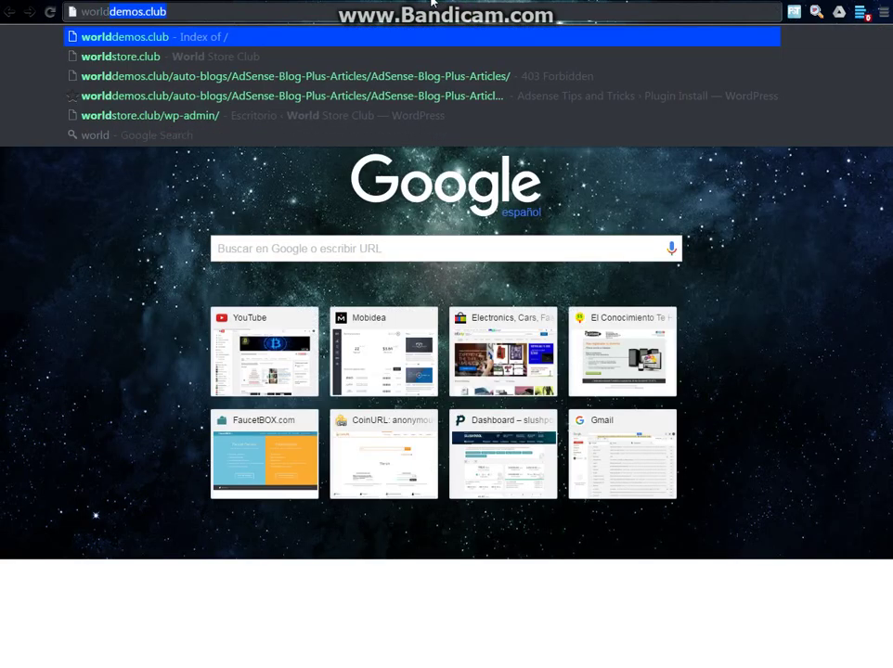
key("Right")
type("/")
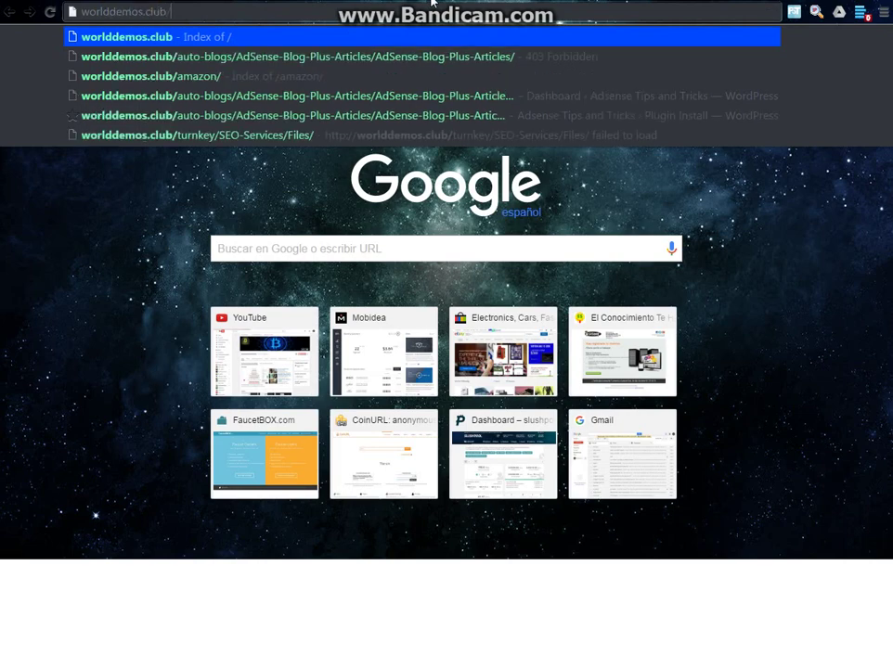
right_click(200, 12)
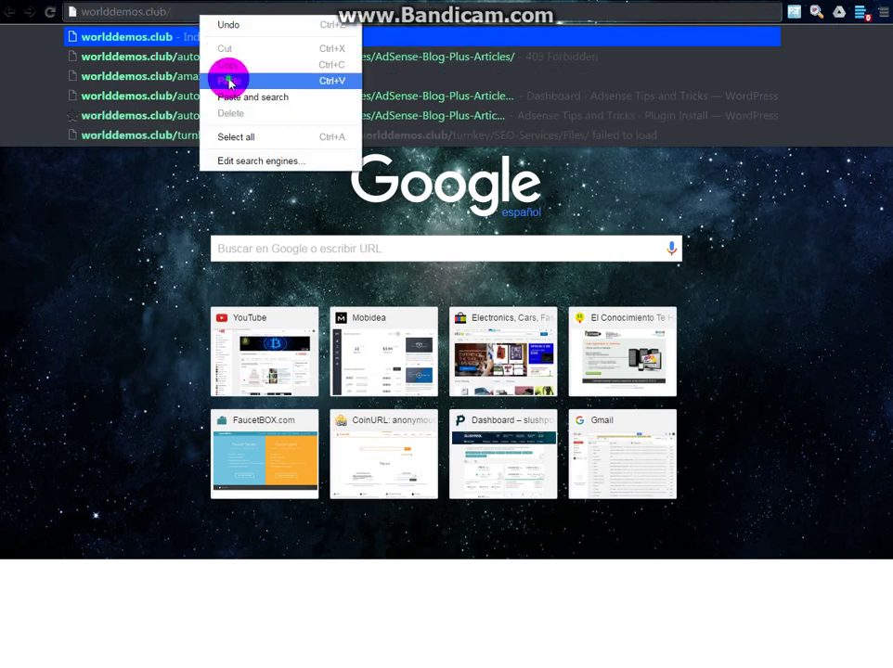
left_click(229, 80)
key("Return")
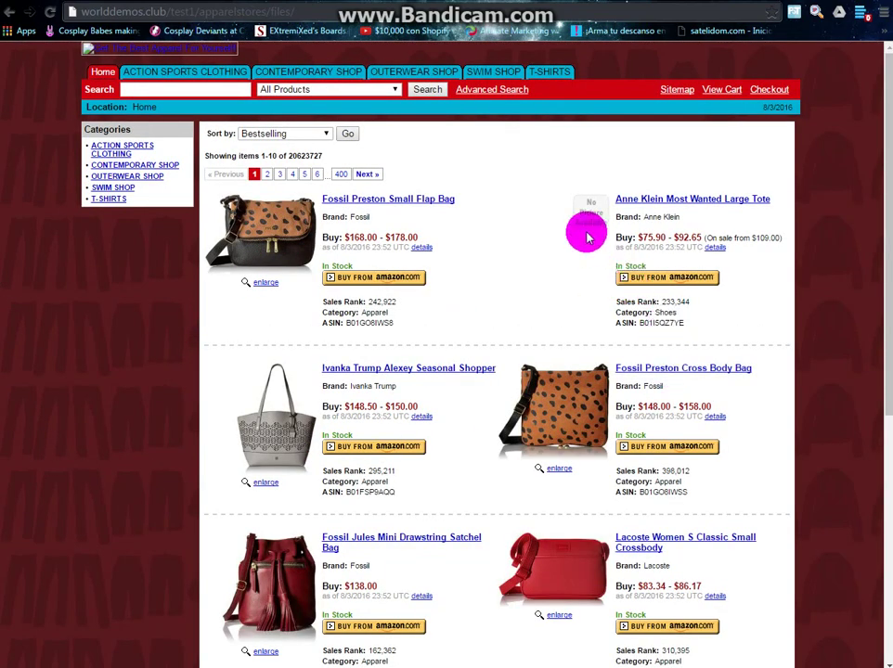
left_click(389, 11)
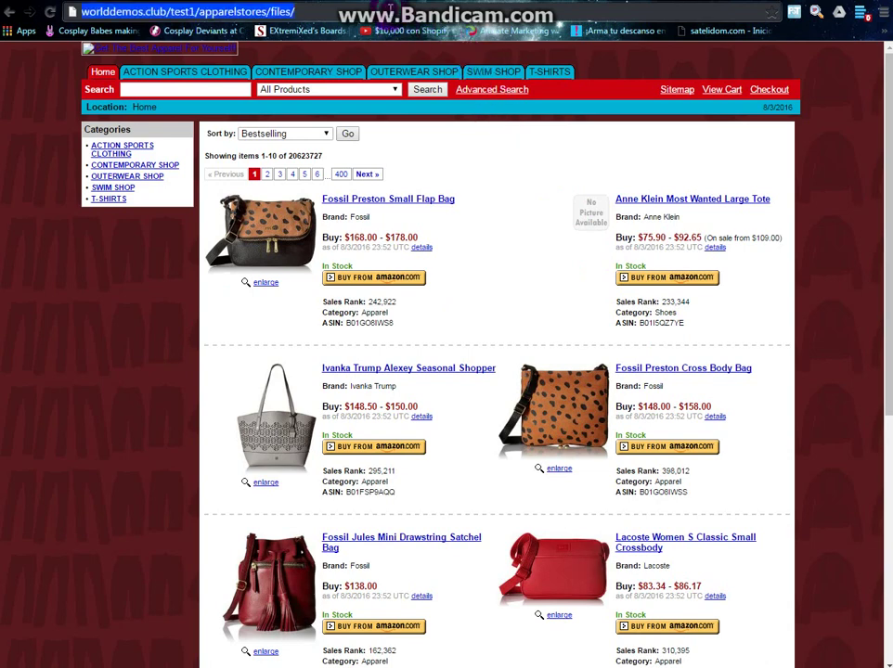
key("super+Tab")
key("super+Tab")
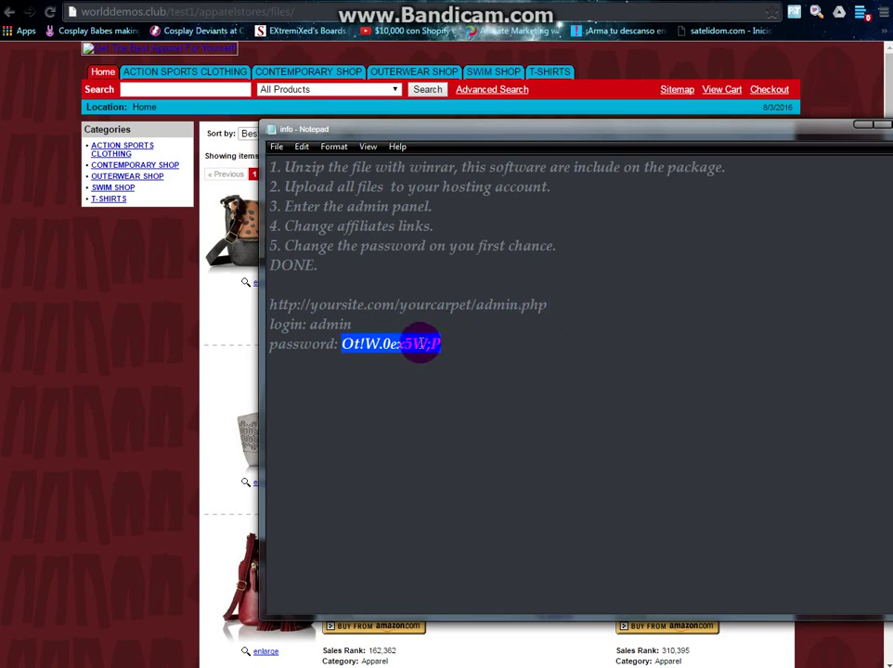
Step: Copy the admin password from the Notepad setup notes, then select admin.php on the URL line
right_click(427, 349)
left_click(474, 386)
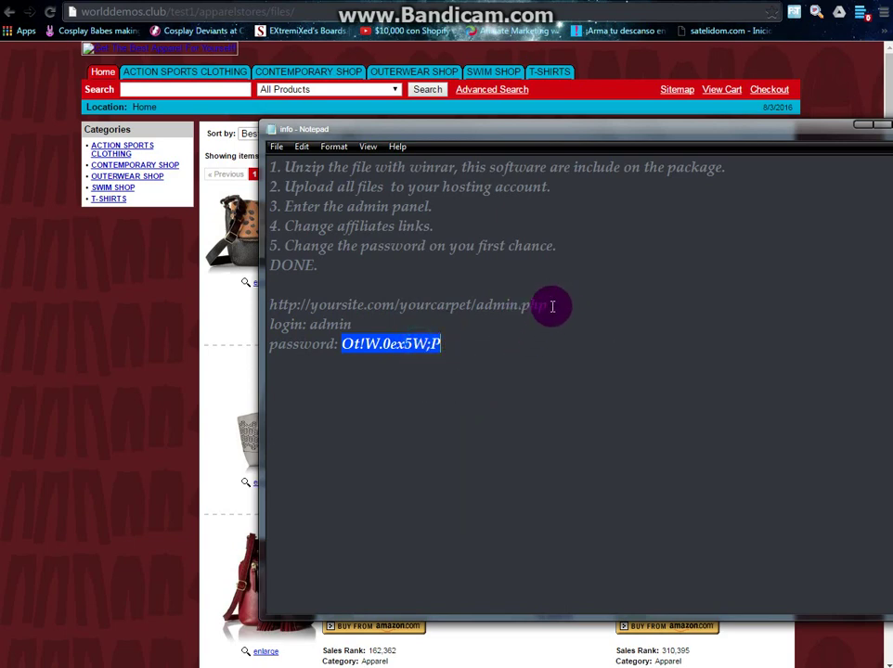
left_click_drag(550, 305, 469, 305)
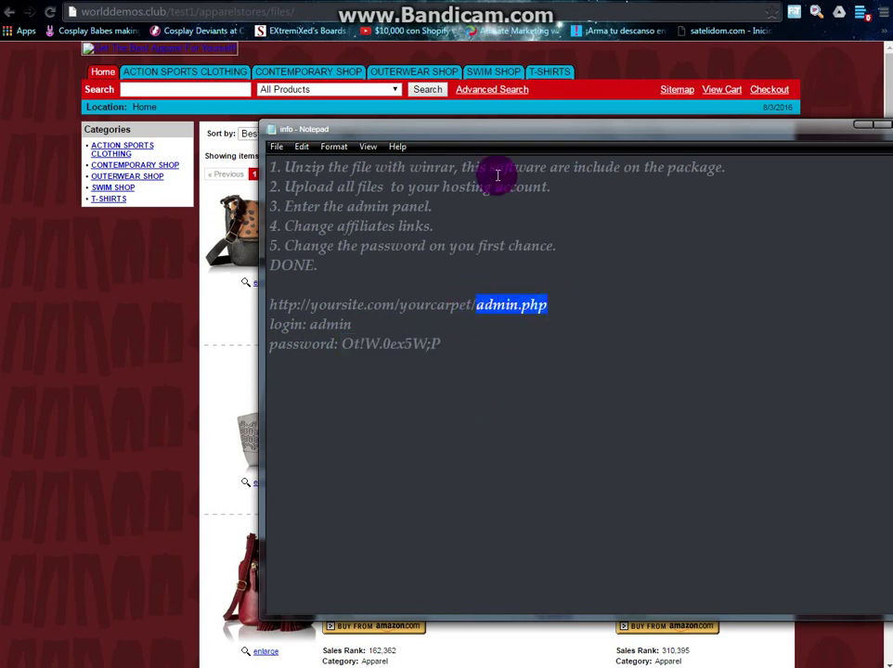
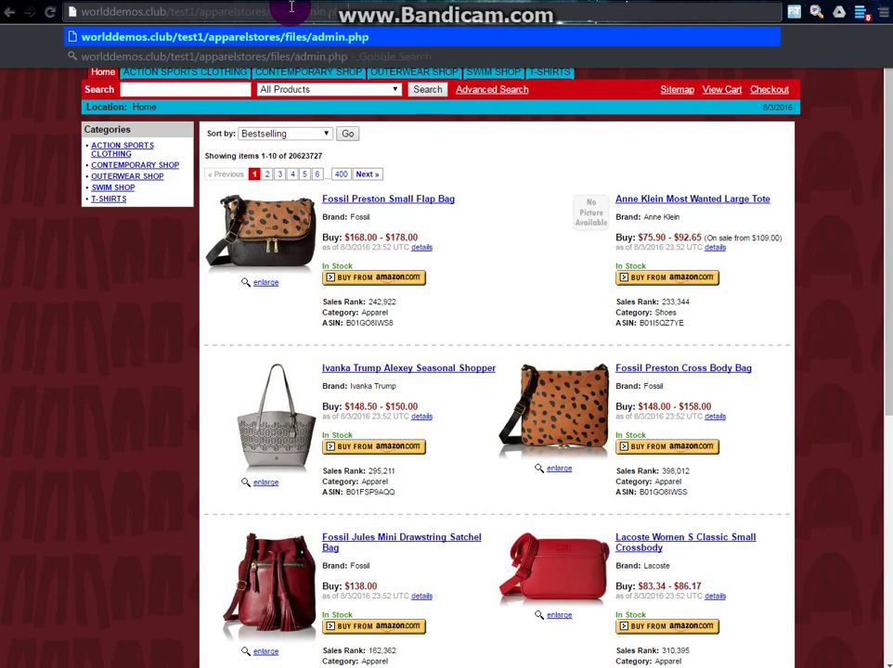
Step: Load the admin.php address to reach the control panel login page
key("Return")
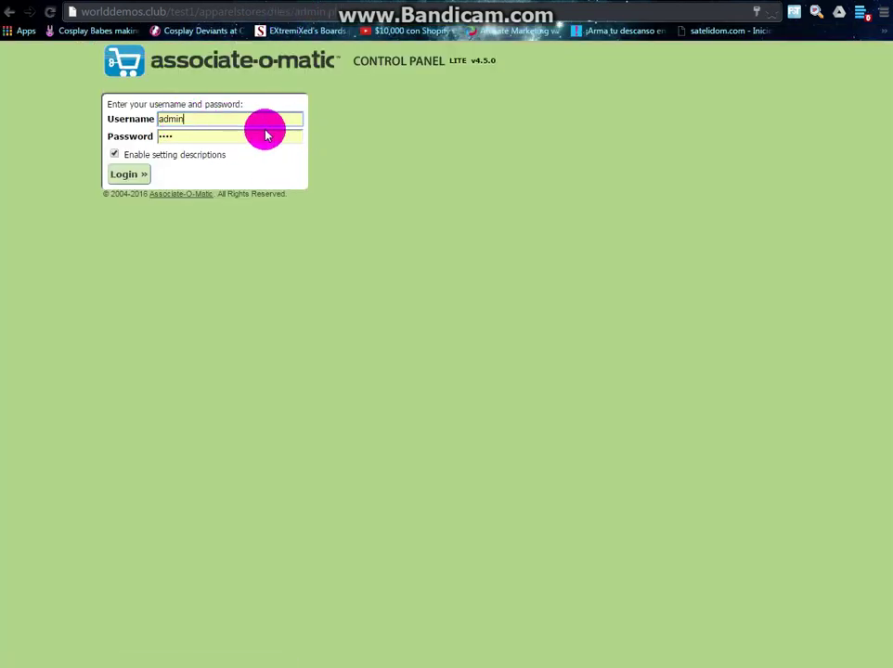
Step: Enter the admin credentials, pasting the account password into the Password field
double_click(186, 121)
left_click(182, 138)
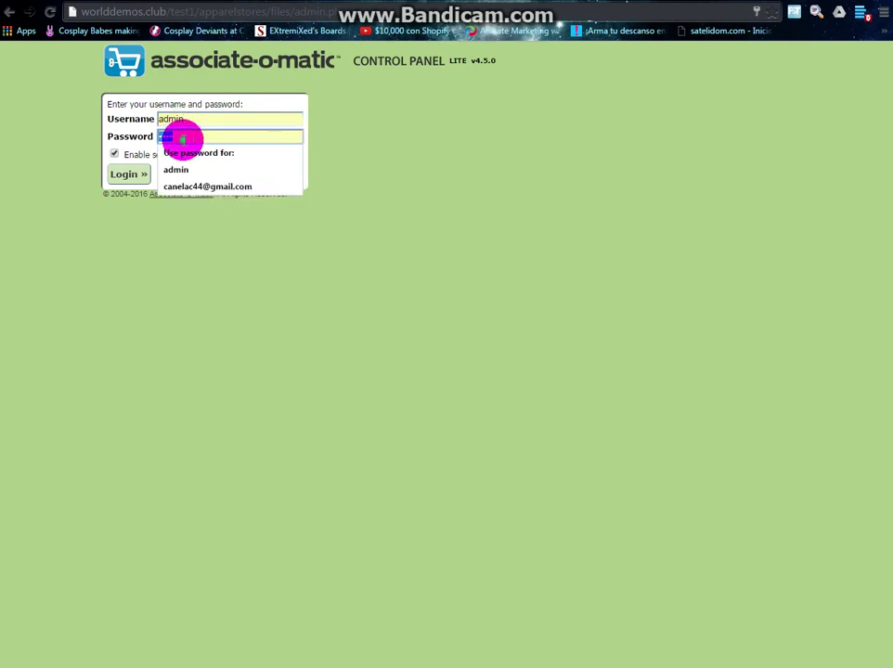
right_click(183, 139)
left_click(213, 221)
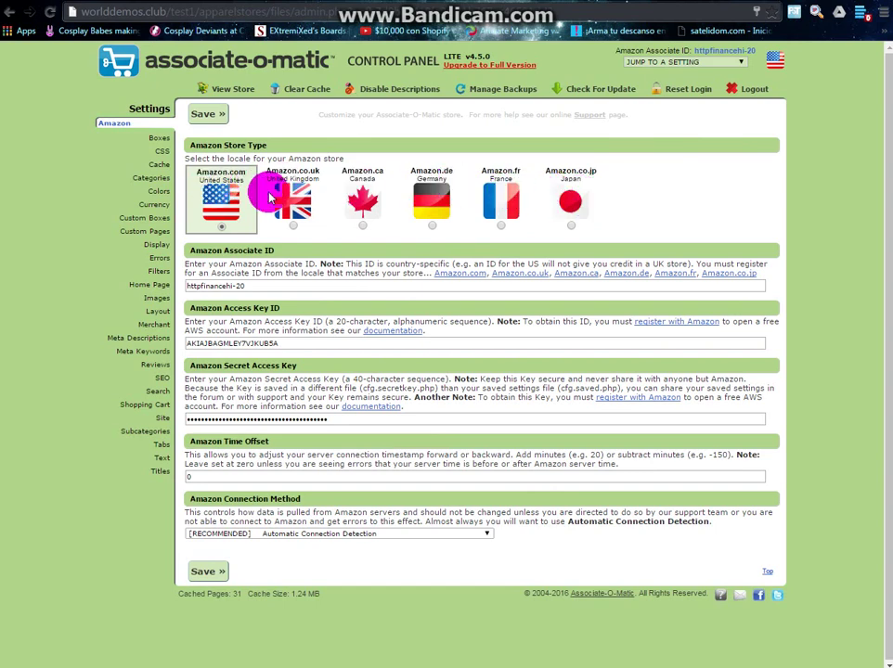
Step: View the Boxes settings, then switch to the Merchant settings page
left_click(153, 137)
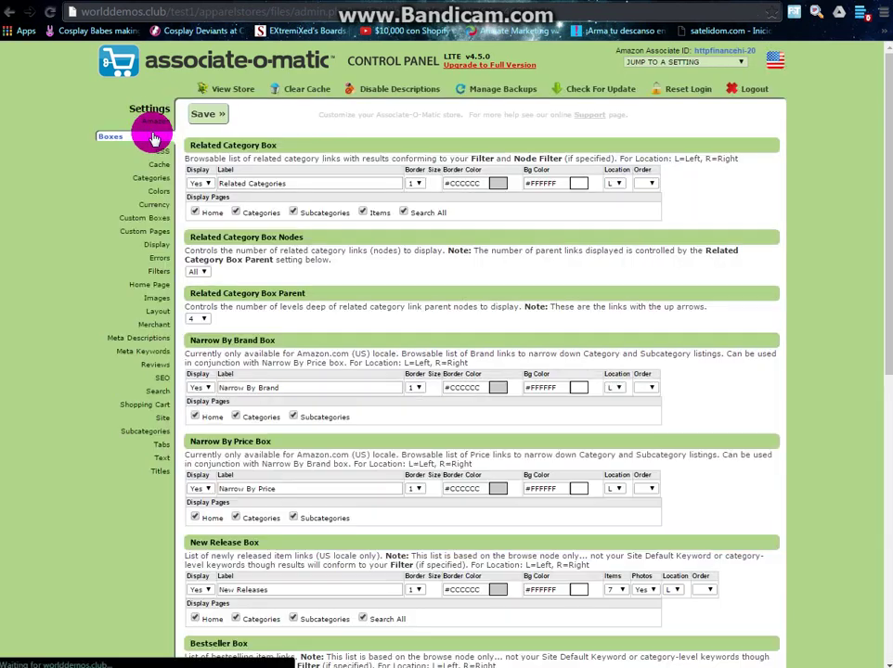
left_click(152, 329)
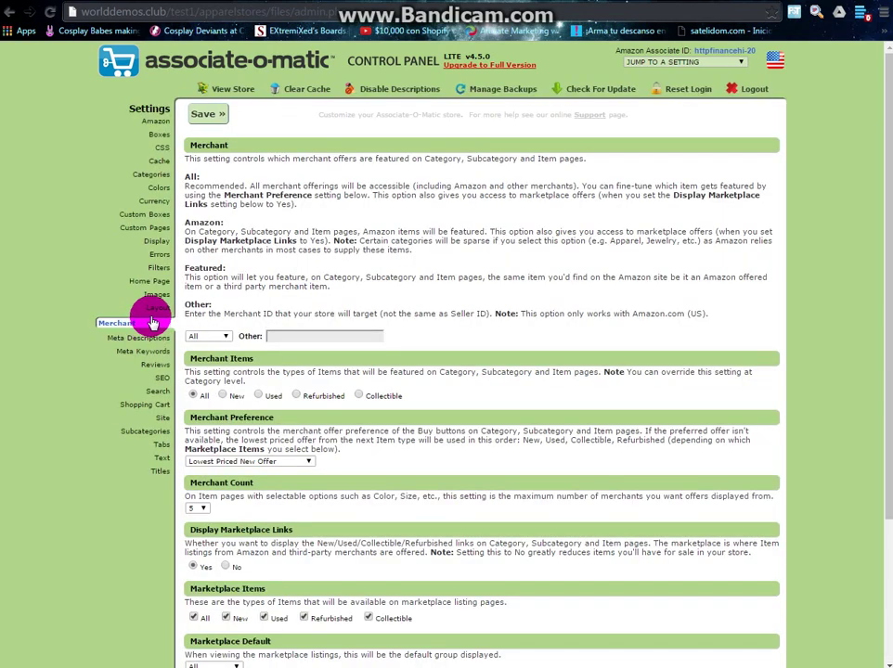